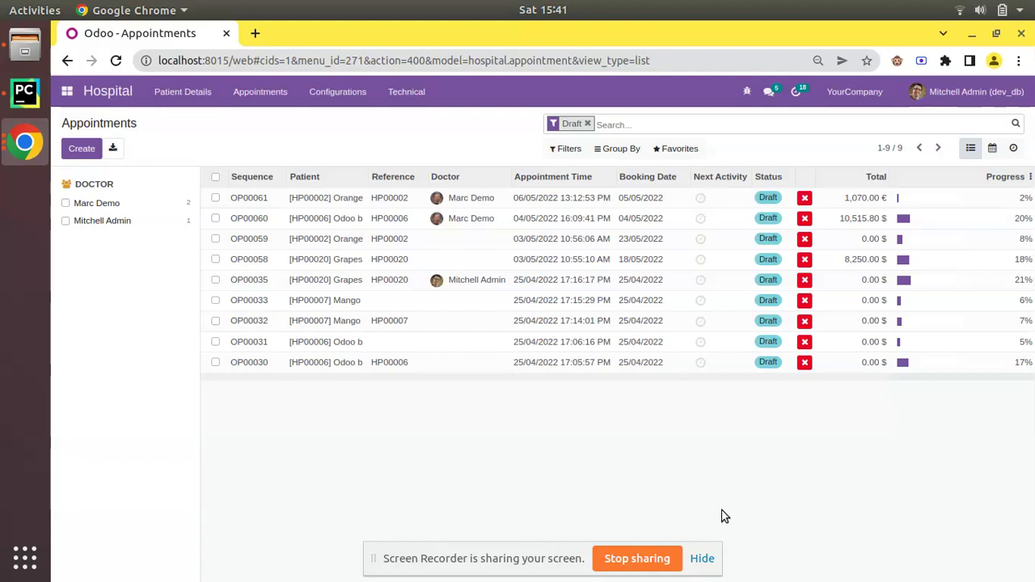
Open appointment OP00061 and highlight the chatter's tracked patient, booking date, doctor and duration changes
{"action": "left_click", "coordinate": [294, 203]}
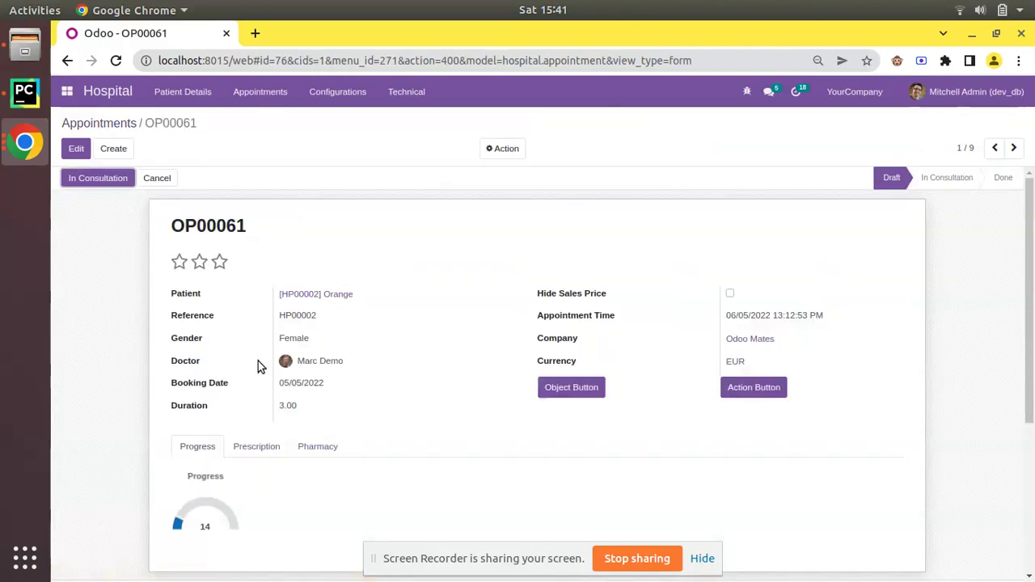
{"action": "scroll", "coordinate": [254, 372], "scroll_direction": "down", "scroll_amount": 3}
{"action": "scroll", "coordinate": [254, 388], "scroll_direction": "down", "scroll_amount": 2}
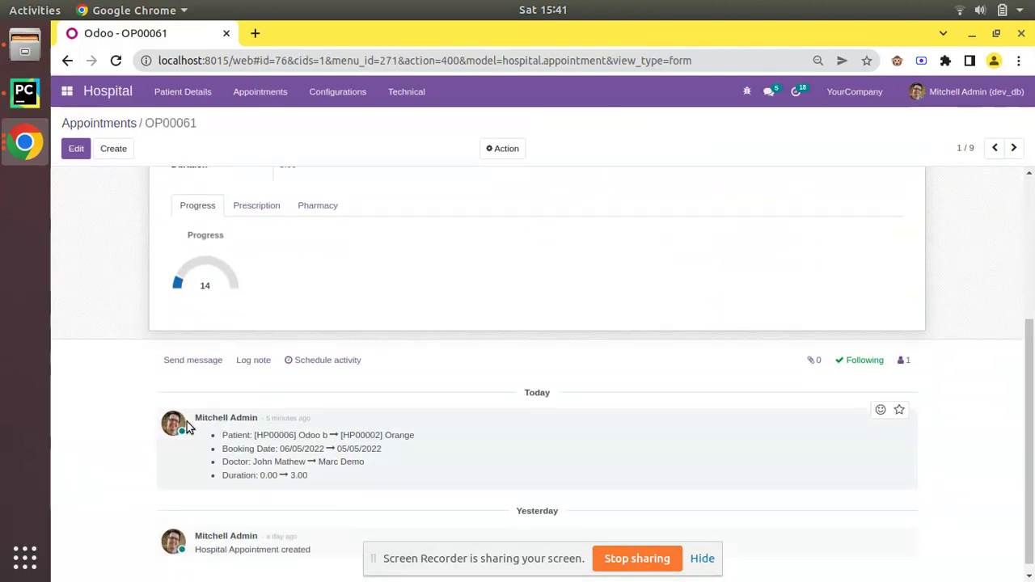
{"action": "left_click_drag", "start_coordinate": [222, 435], "coordinate": [315, 485]}
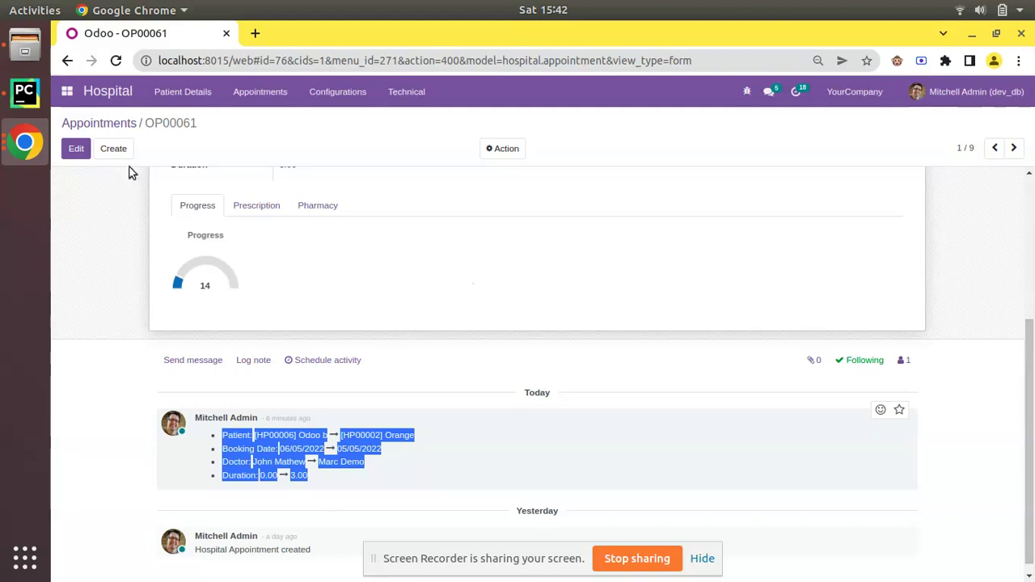
Open appointment.py from custom_addons > om_hospital > models in PyCharm
{"action": "left_click", "coordinate": [31, 97]}
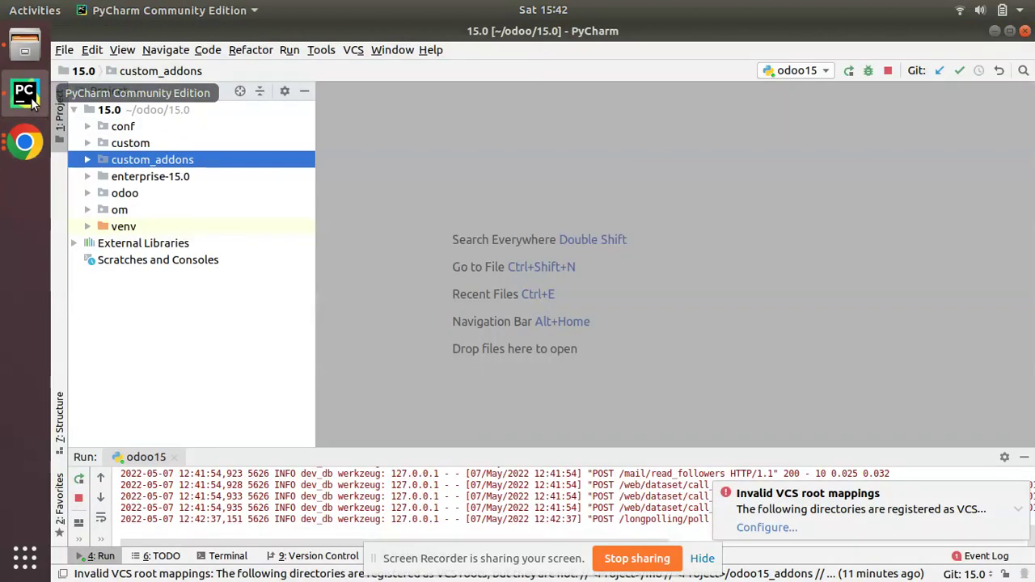
{"action": "double_click", "coordinate": [142, 165]}
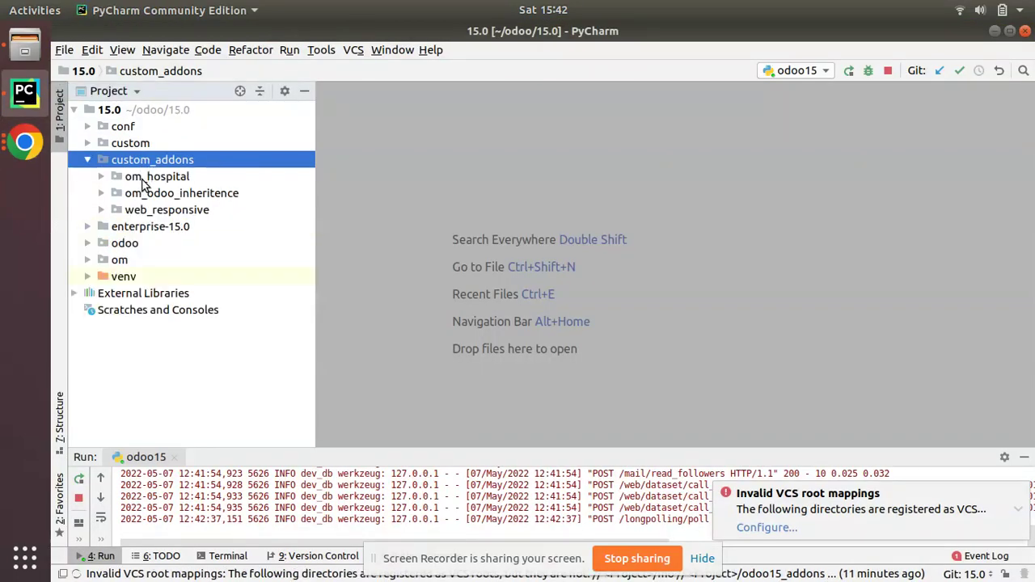
{"action": "left_click", "coordinate": [142, 183]}
{"action": "double_click", "coordinate": [142, 180]}
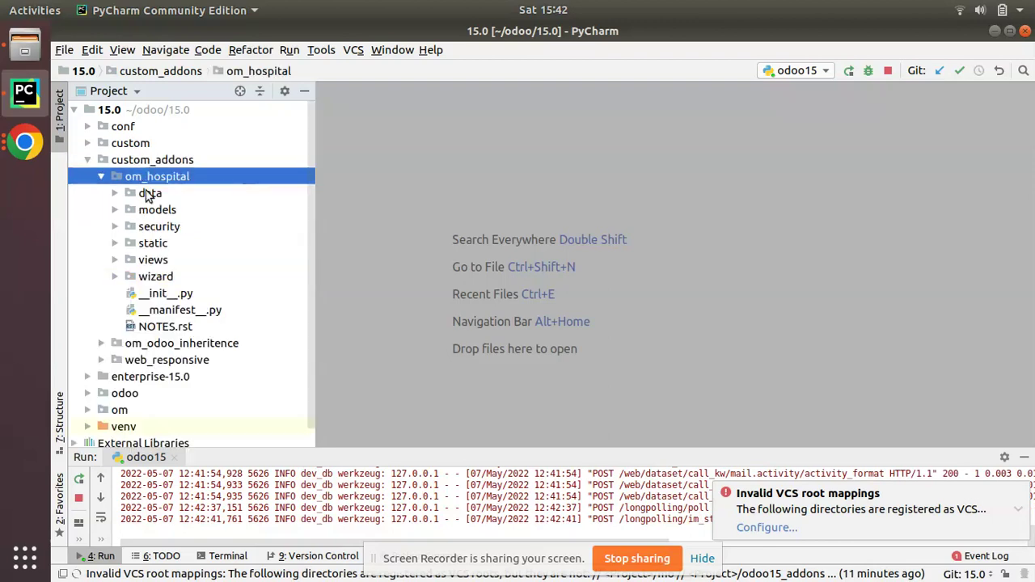
{"action": "left_click", "coordinate": [152, 211]}
{"action": "double_click", "coordinate": [154, 212]}
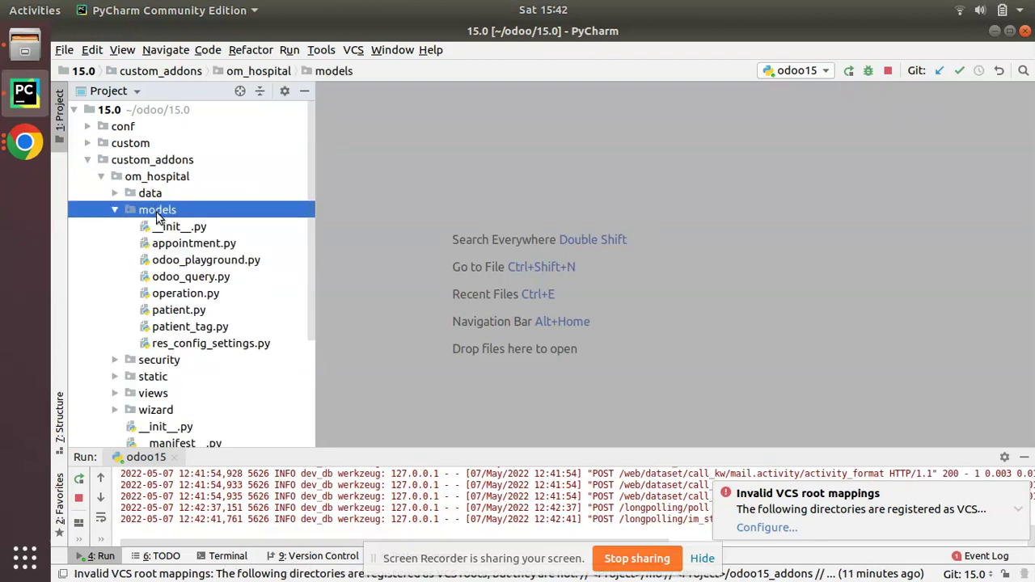
{"action": "double_click", "coordinate": [183, 246]}
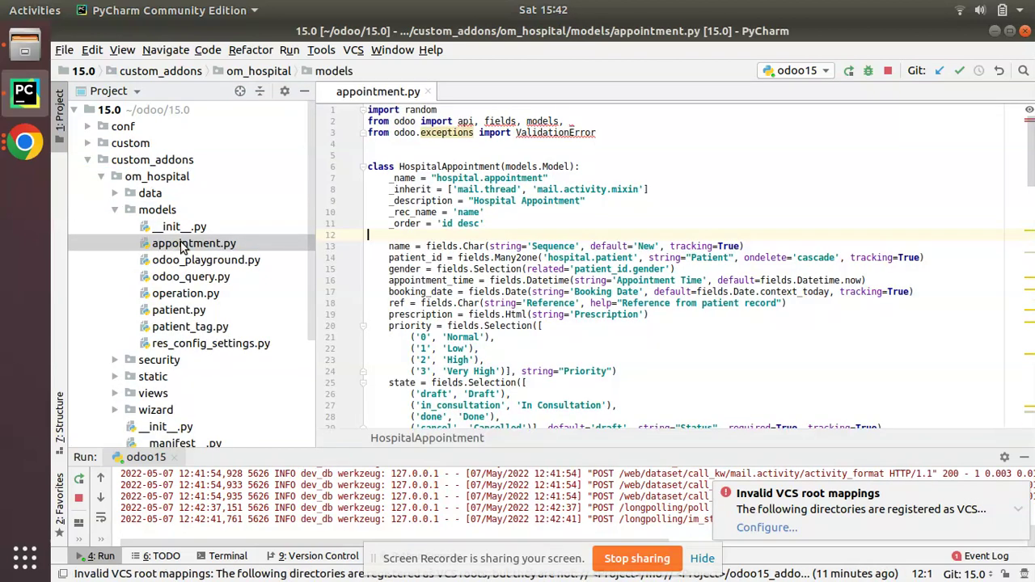
Find every tracking=True occurrence in appointment.py, six fields in all
{"action": "triple_click", "coordinate": [410, 180]}
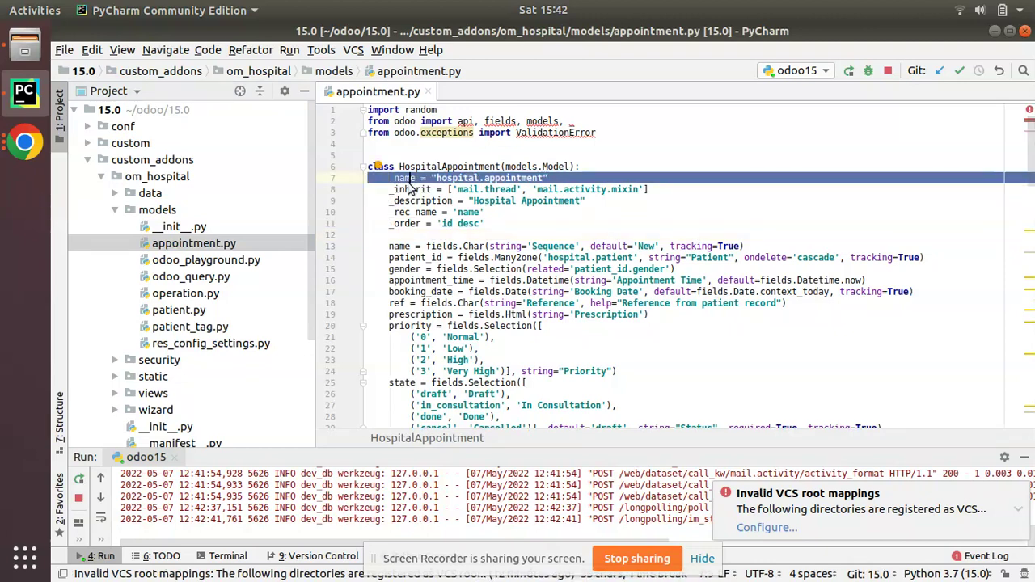
{"action": "scroll", "coordinate": [410, 188], "scroll_direction": "down", "scroll_amount": 1}
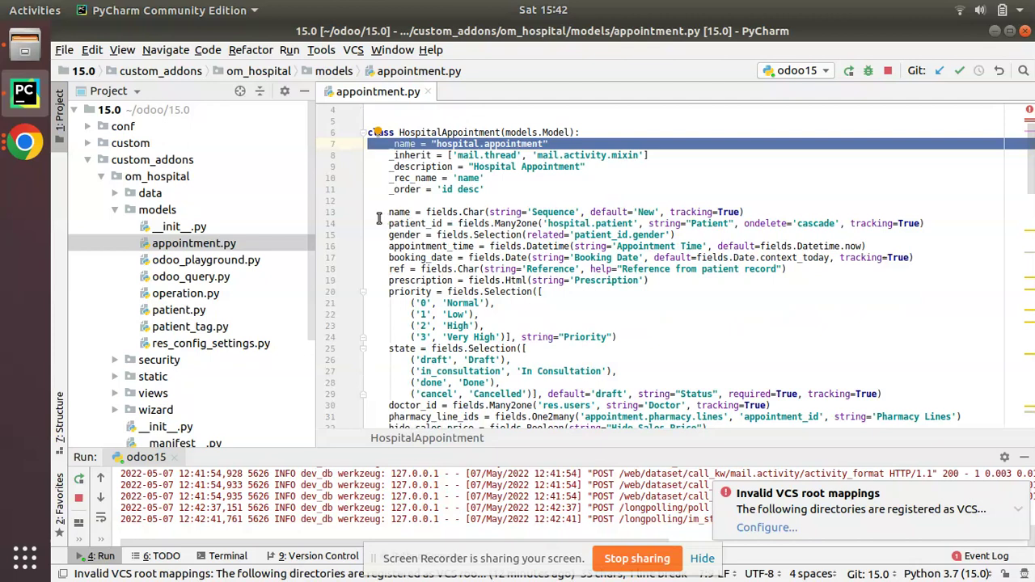
{"action": "left_click_drag", "start_coordinate": [374, 224], "coordinate": [491, 340]}
{"action": "left_click_drag", "start_coordinate": [669, 212], "coordinate": [741, 212]}
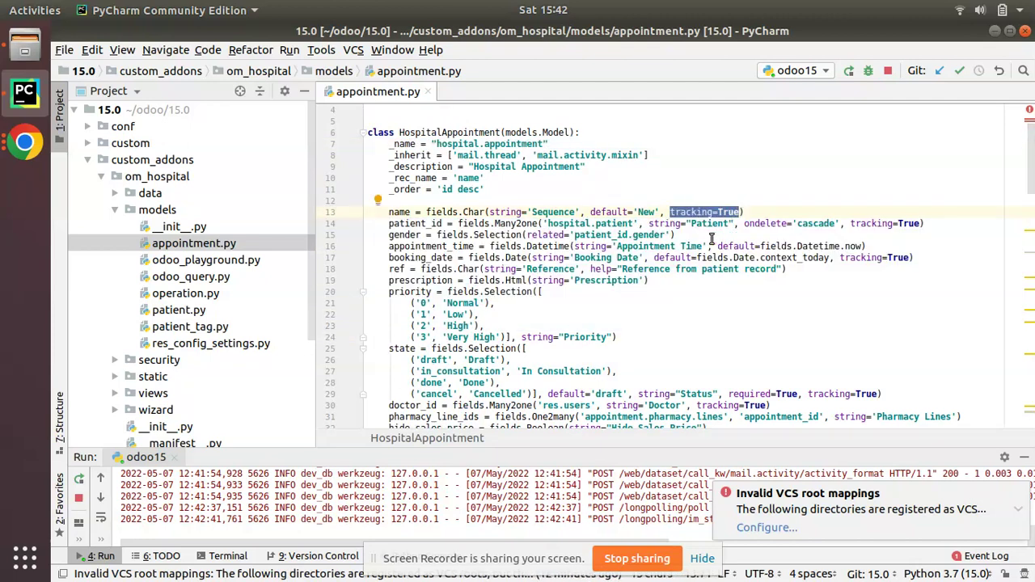
{"action": "key", "text": "ctrl+f"}
{"action": "mouse_move", "coordinate": [647, 449]}
{"action": "left_mouse_down"}
{"action": "mouse_move", "coordinate": [647, 483]}
{"action": "mouse_move", "coordinate": [639, 467]}
{"action": "left_mouse_up"}
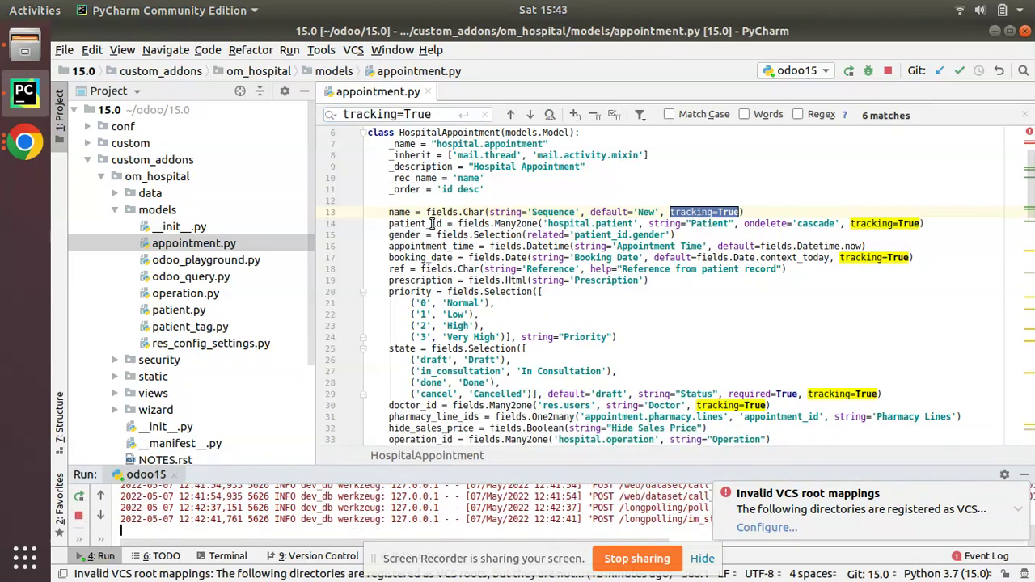
{"action": "scroll", "coordinate": [437, 256], "scroll_direction": "down", "scroll_amount": 2}
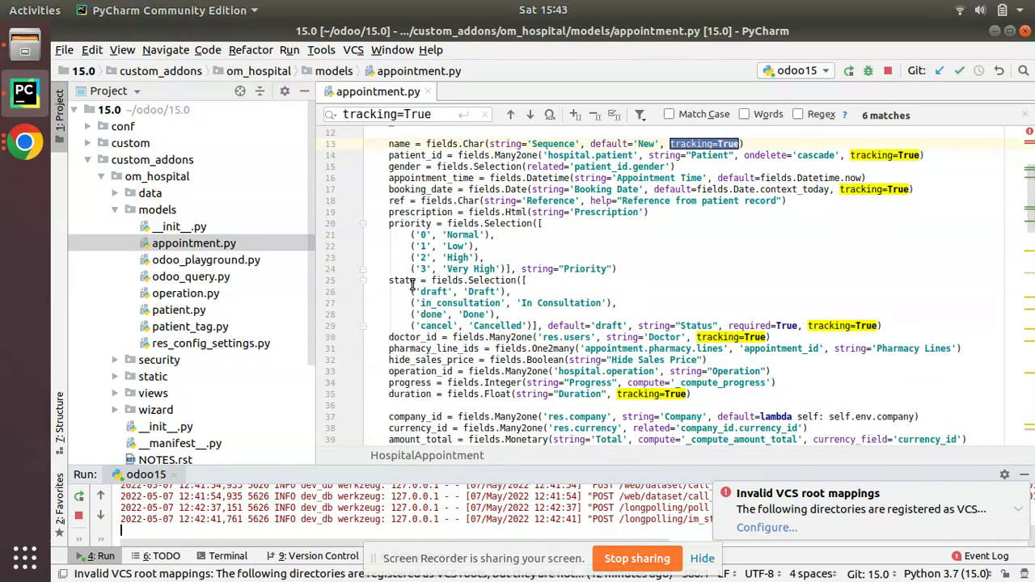
{"action": "scroll", "coordinate": [412, 285], "scroll_direction": "down", "scroll_amount": 1}
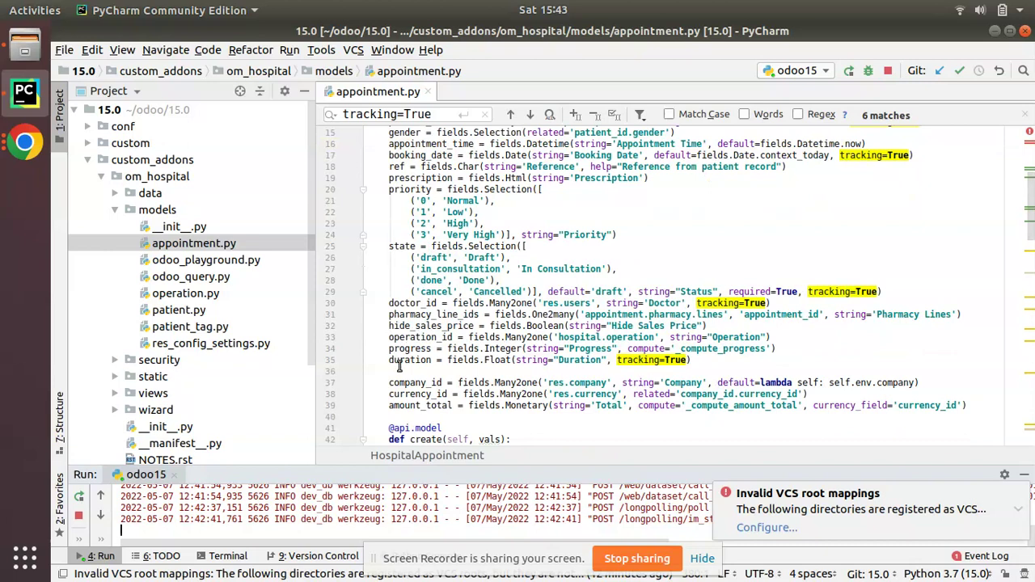
{"action": "scroll", "coordinate": [398, 366], "scroll_direction": "up", "scroll_amount": 2}
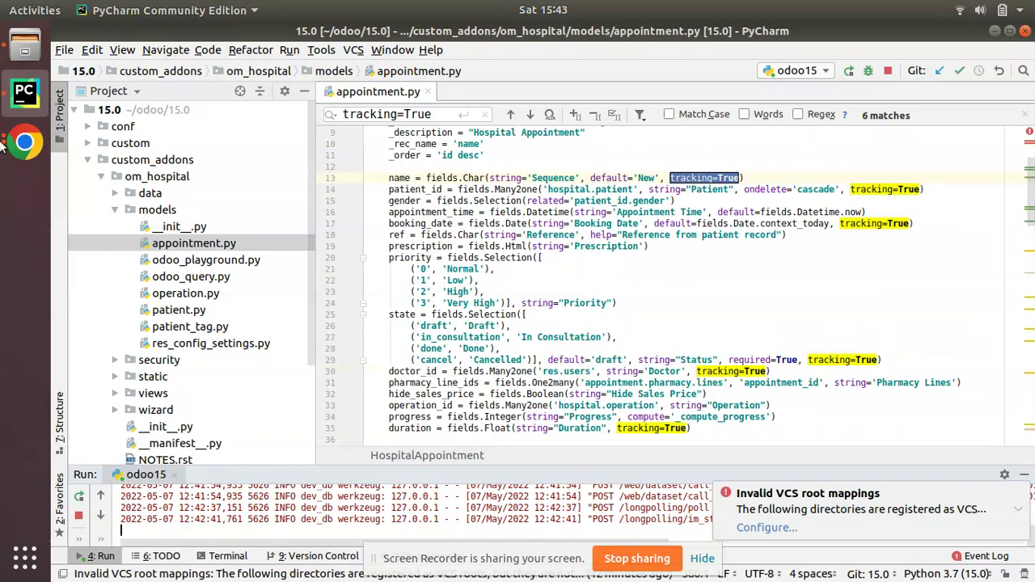
{"action": "left_click", "coordinate": [24, 142]}
Reload Odoo and save OP00061 with patient Pine Apple, another doctor, booking date 01/05/2022, duration 4
{"action": "left_click", "coordinate": [140, 131]}
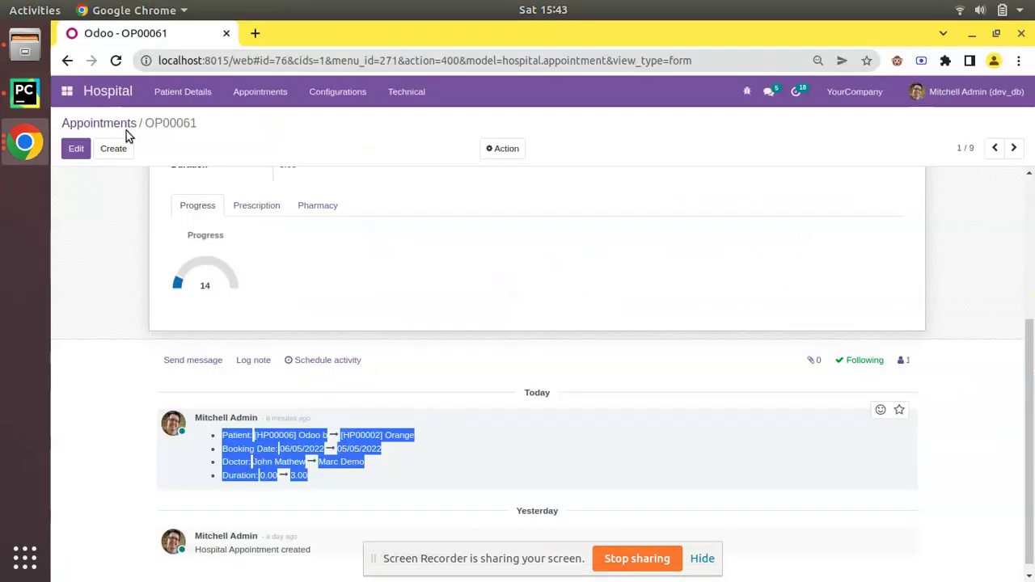
{"action": "left_click", "coordinate": [118, 62]}
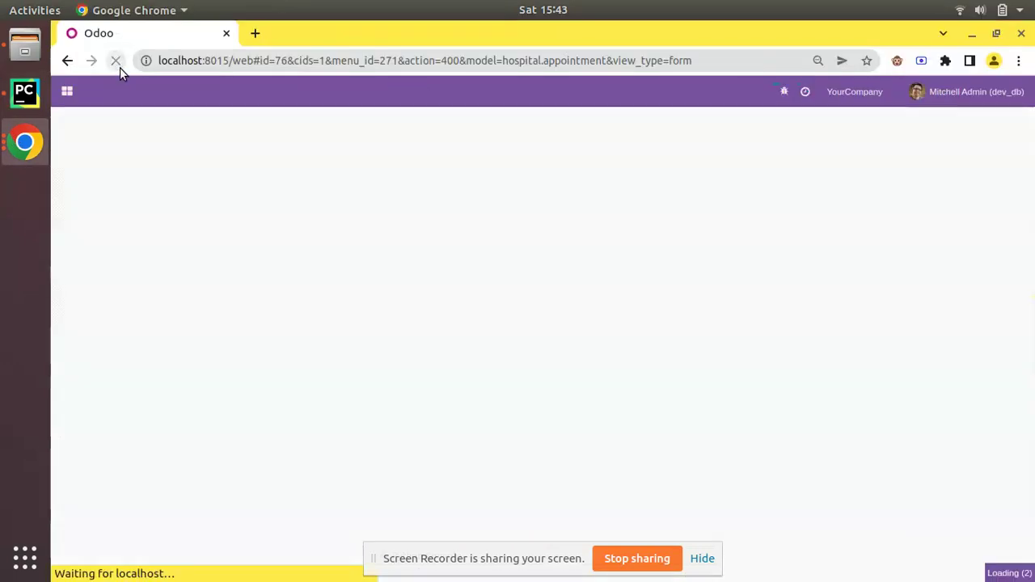
{"action": "left_click", "coordinate": [77, 150]}
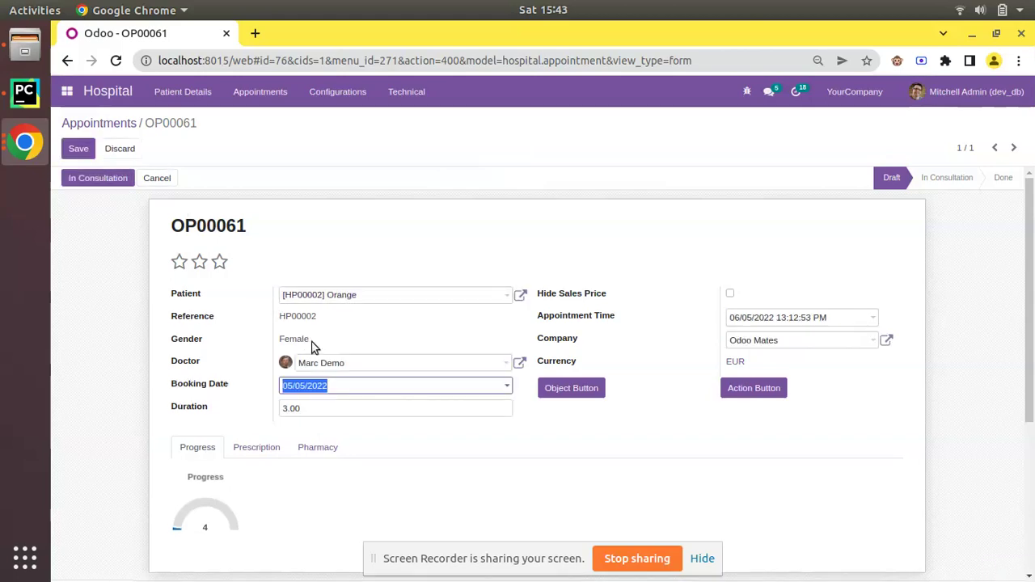
{"action": "left_click", "coordinate": [337, 296]}
{"action": "left_click", "coordinate": [369, 353]}
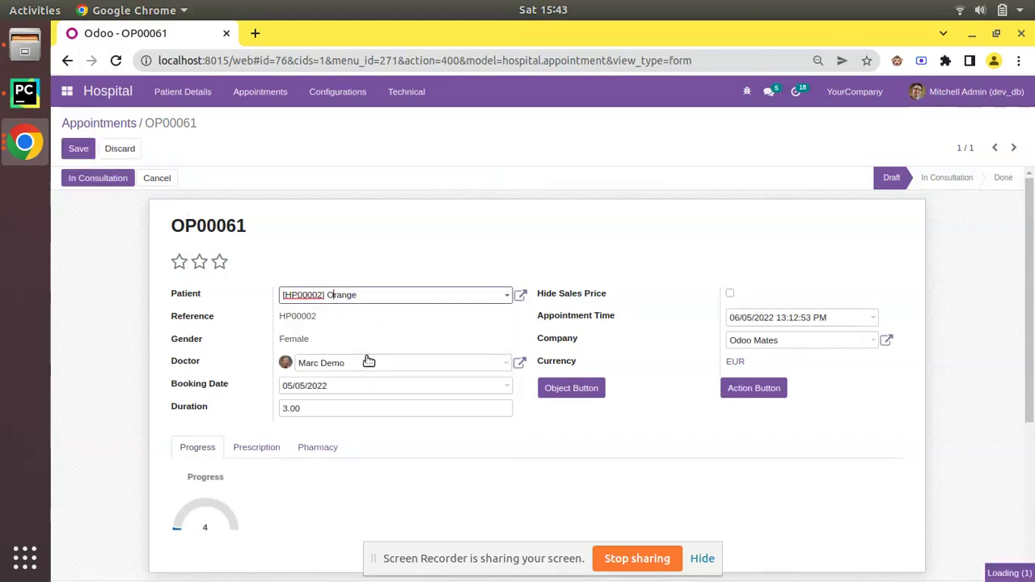
{"action": "left_click", "coordinate": [365, 370]}
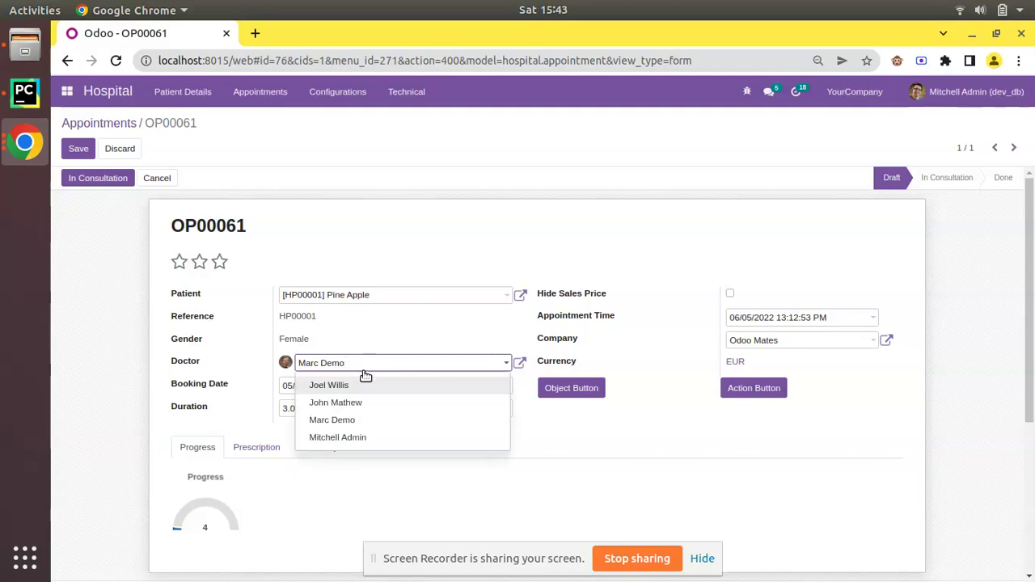
{"action": "left_click", "coordinate": [363, 387]}
{"action": "left_click", "coordinate": [356, 392]}
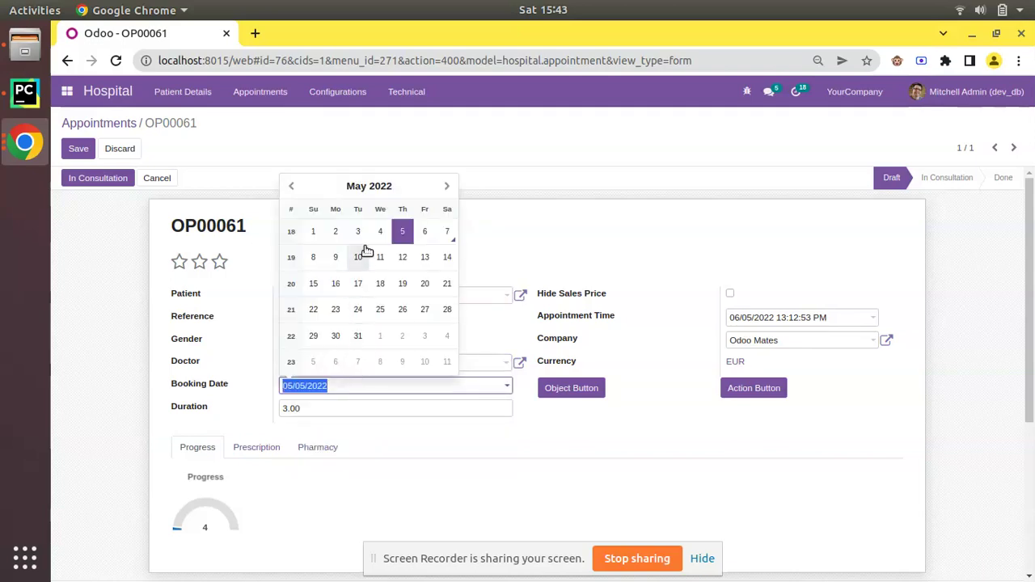
{"action": "left_click", "coordinate": [314, 233]}
{"action": "left_click", "coordinate": [356, 413]}
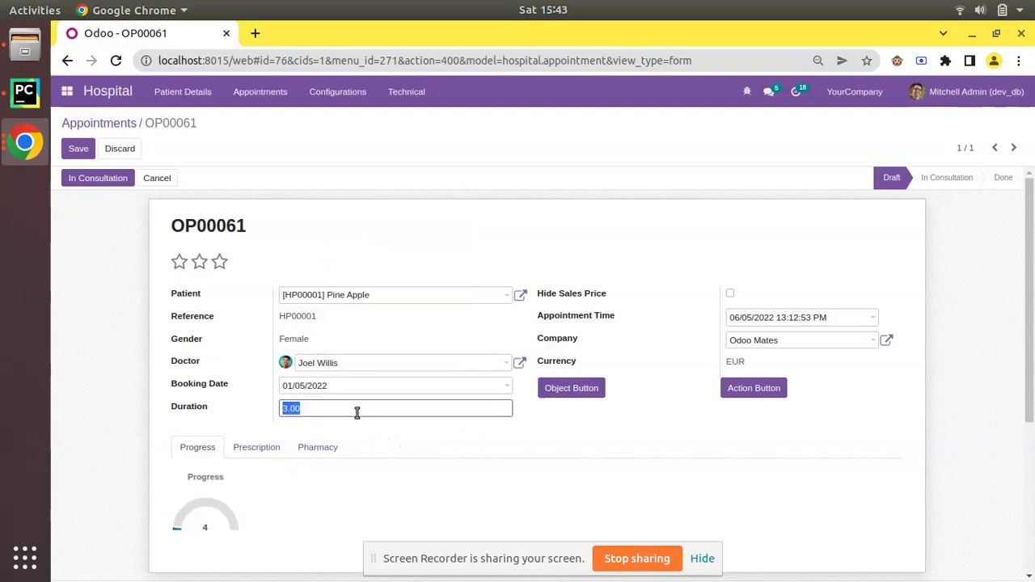
{"action": "type", "text": "4"}
{"action": "left_click", "coordinate": [79, 152]}
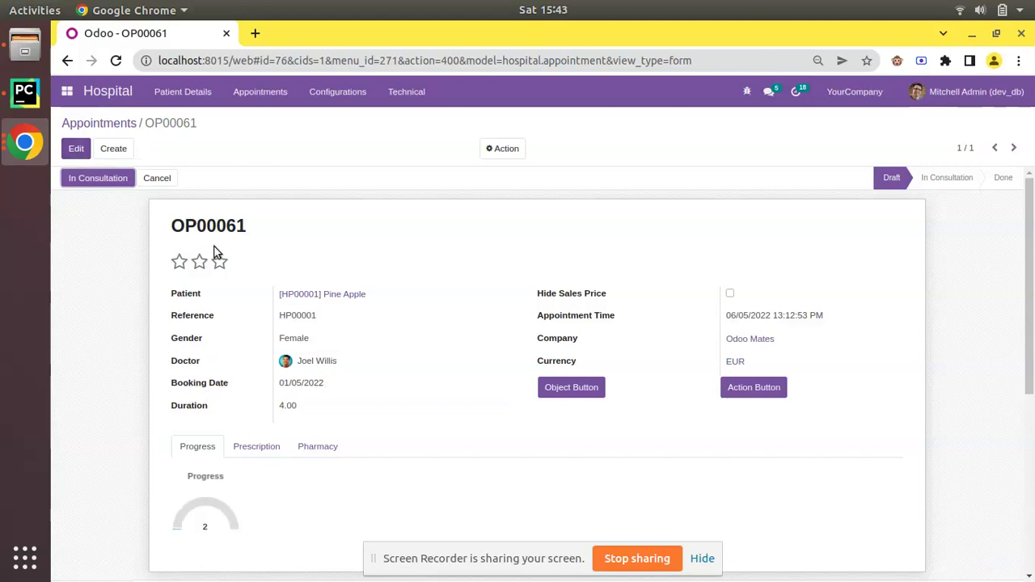
Read OP00061's newest chatter entry listing duration, doctor, booking date and patient changes
{"action": "scroll", "coordinate": [239, 280], "scroll_direction": "down", "scroll_amount": 4}
{"action": "scroll", "coordinate": [241, 291], "scroll_direction": "down", "scroll_amount": 3}
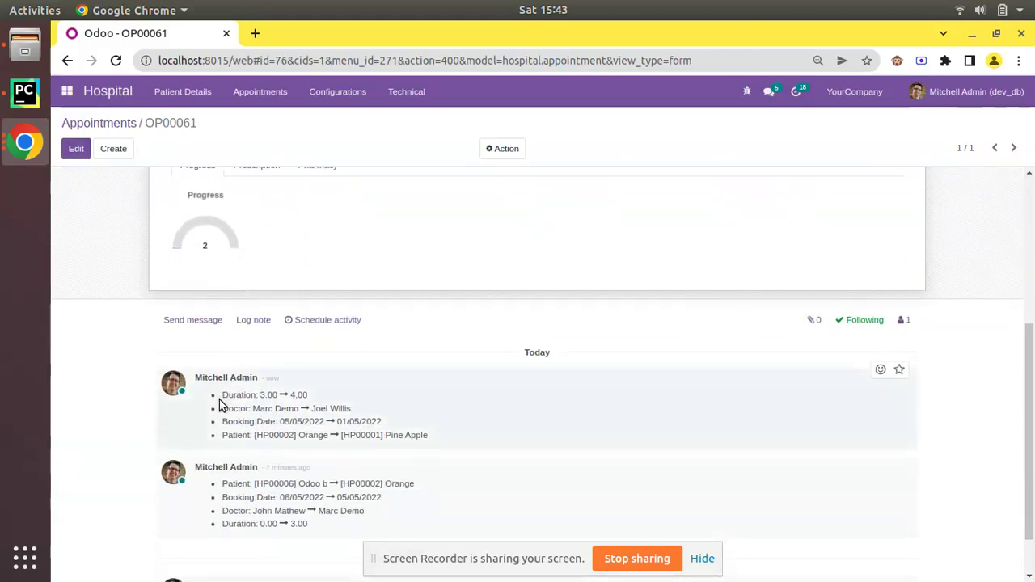
{"action": "scroll", "coordinate": [225, 407], "scroll_direction": "up", "scroll_amount": 1}
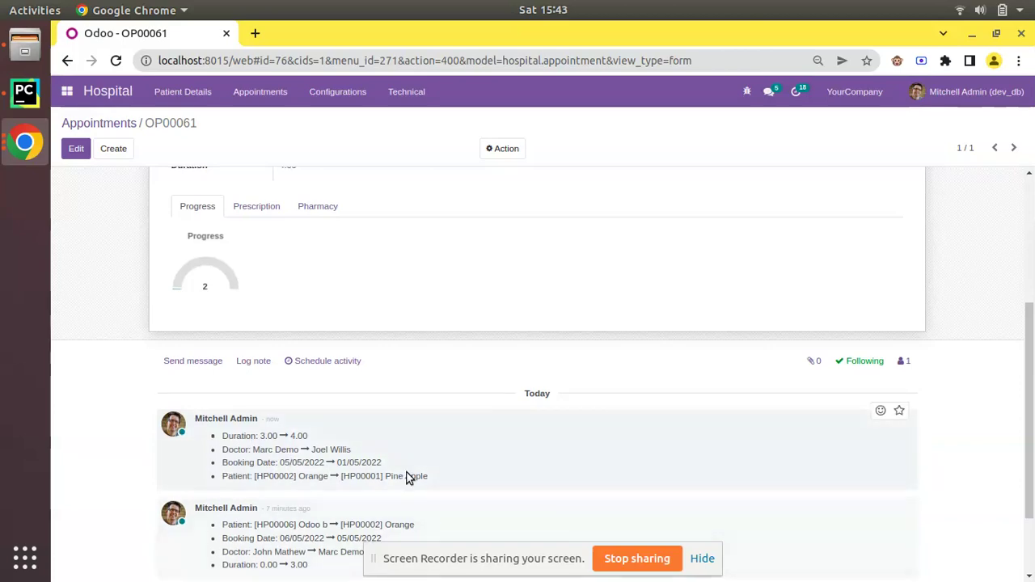
{"action": "scroll", "coordinate": [409, 476], "scroll_direction": "up", "scroll_amount": 1}
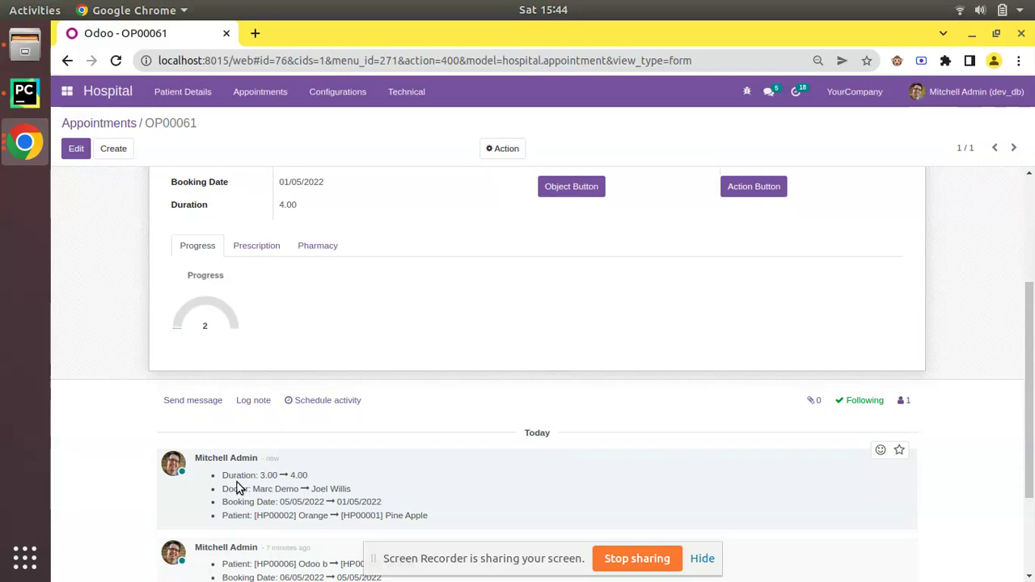
{"action": "left_click", "coordinate": [26, 96]}
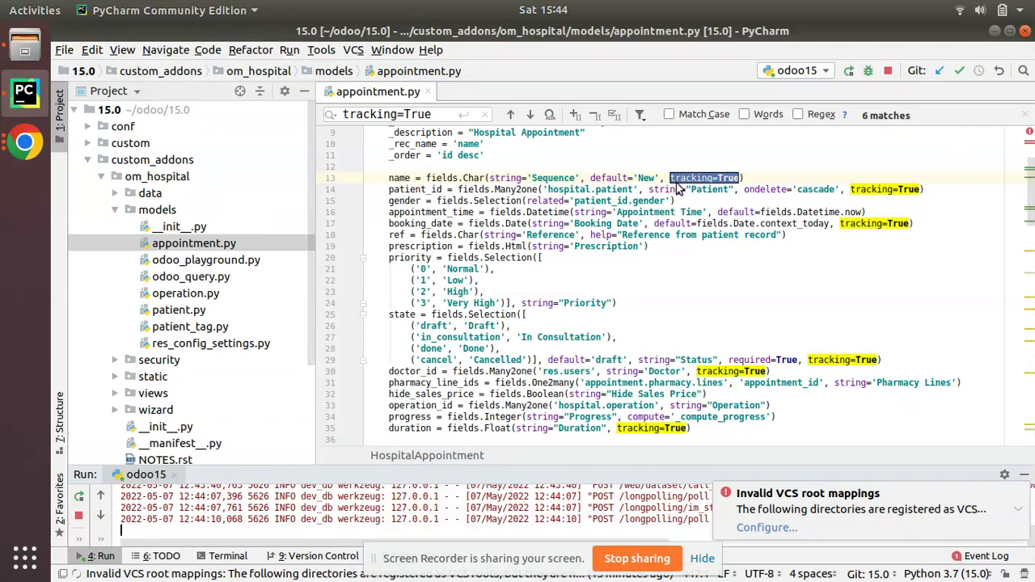
Change patient_id's tracking to 1 and the state field's tracking to 2 in appointment.py
{"action": "double_click", "coordinate": [901, 191]}
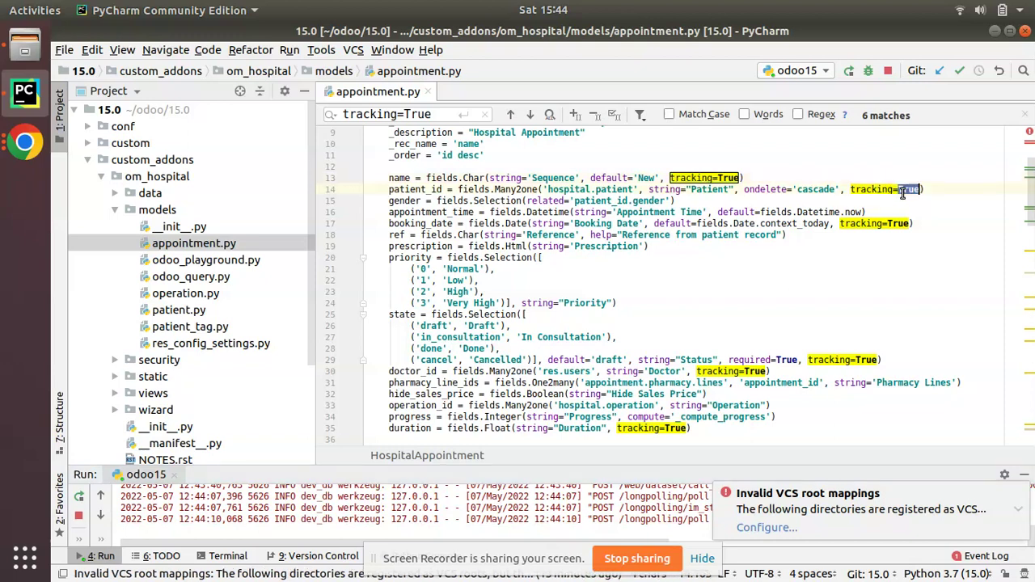
{"action": "type", "text": "1"}
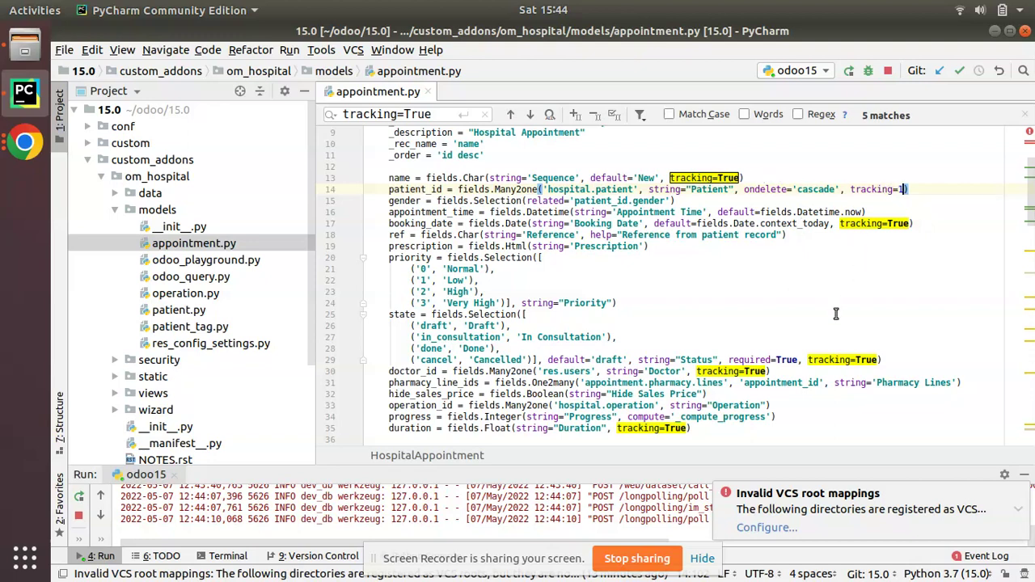
{"action": "double_click", "coordinate": [865, 360]}
{"action": "type", "text": "2"}
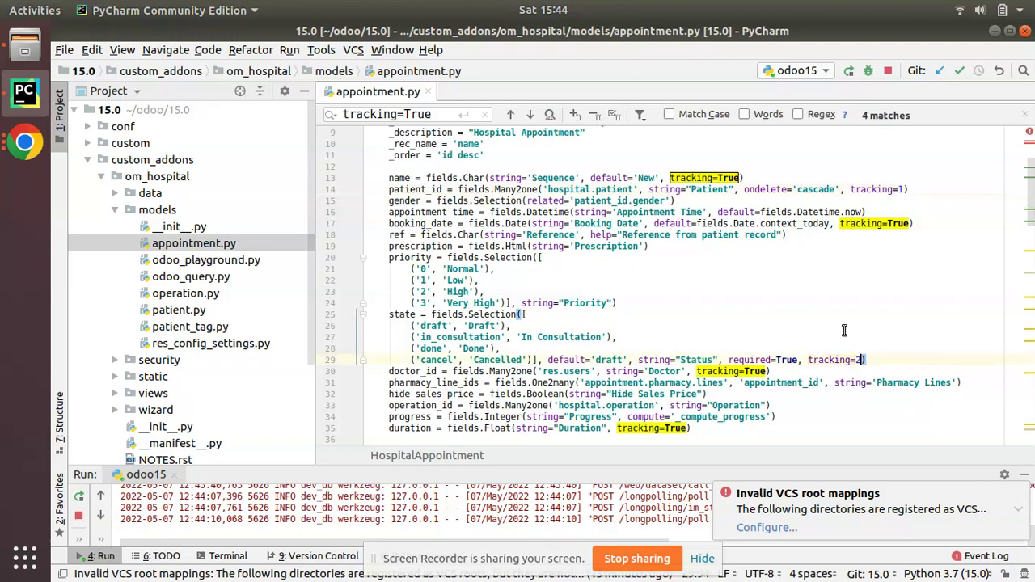
Set doctor_id's tracking to 10 and duration's tracking to 25
{"action": "scroll", "coordinate": [758, 323], "scroll_direction": "down", "scroll_amount": 2}
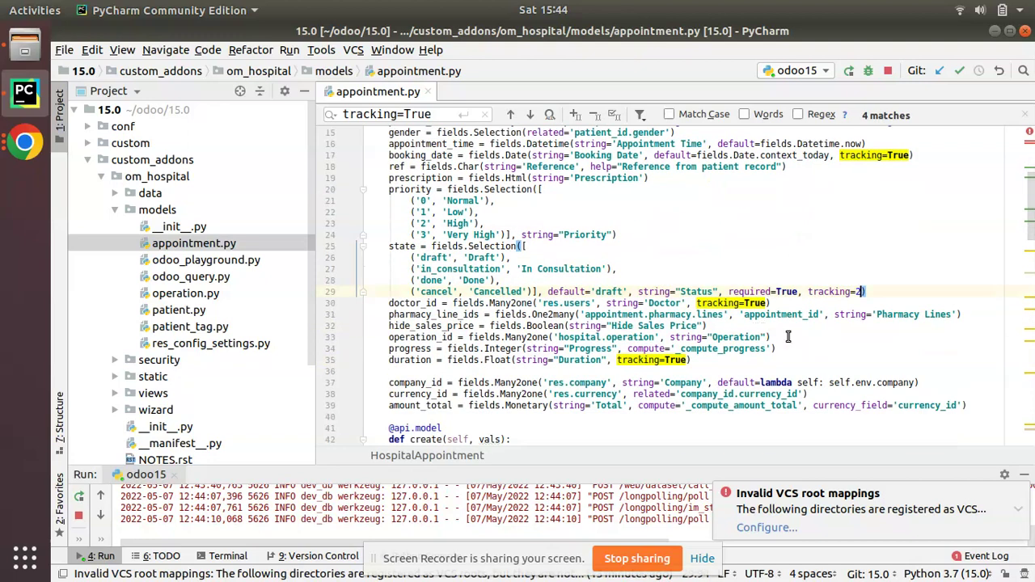
{"action": "left_click", "coordinate": [749, 303]}
{"action": "double_click", "coordinate": [749, 303]}
{"action": "type", "text": "10"}
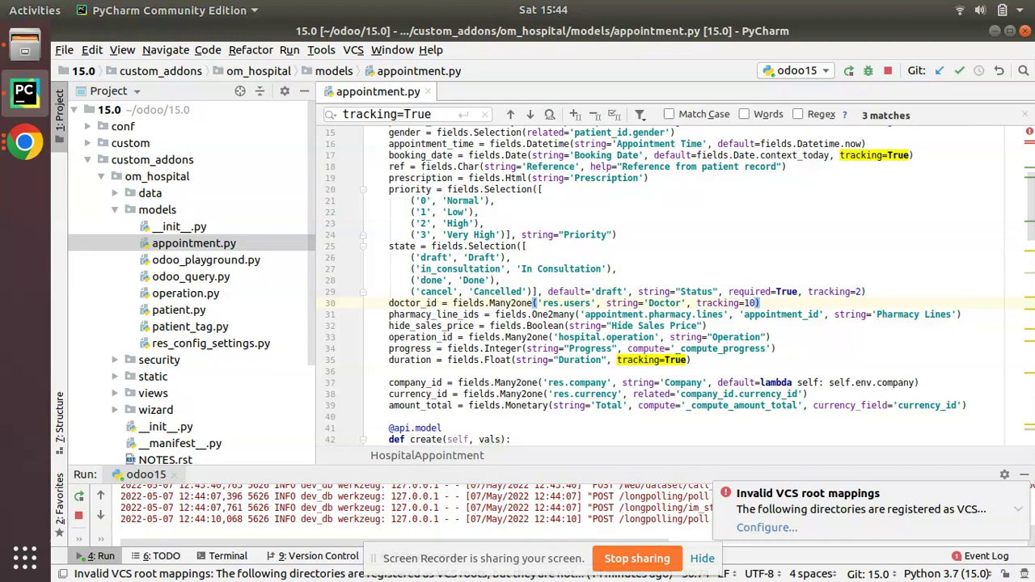
{"action": "scroll", "coordinate": [751, 304], "scroll_direction": "up", "scroll_amount": 1}
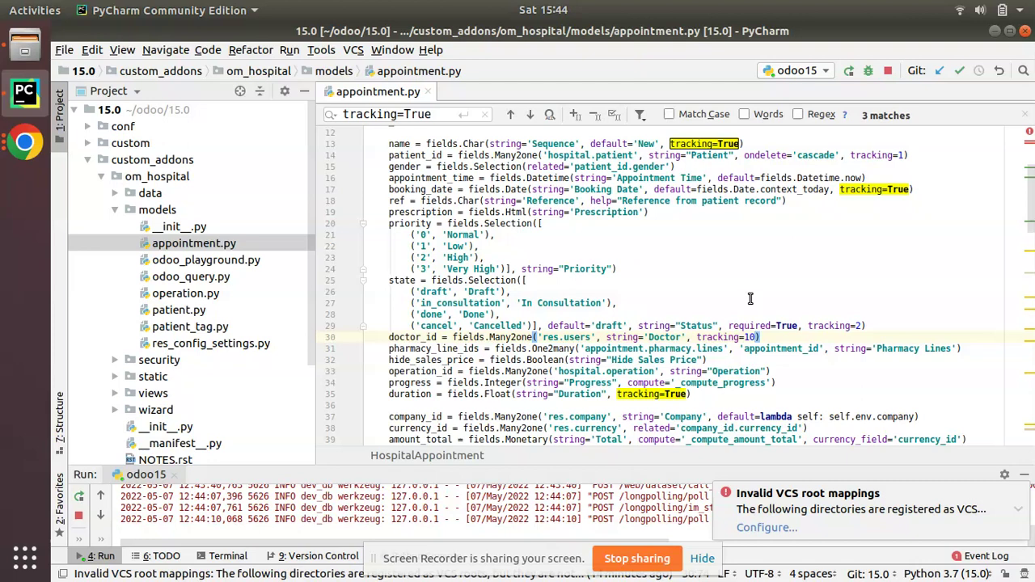
{"action": "scroll", "coordinate": [889, 186], "scroll_direction": "up", "scroll_amount": 1}
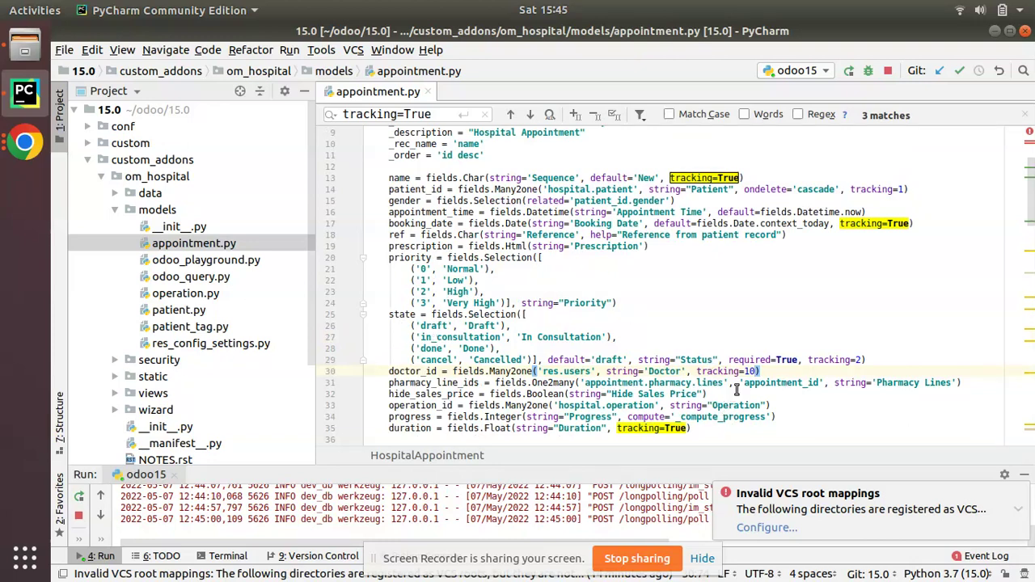
{"action": "scroll", "coordinate": [575, 382], "scroll_direction": "down", "scroll_amount": 2}
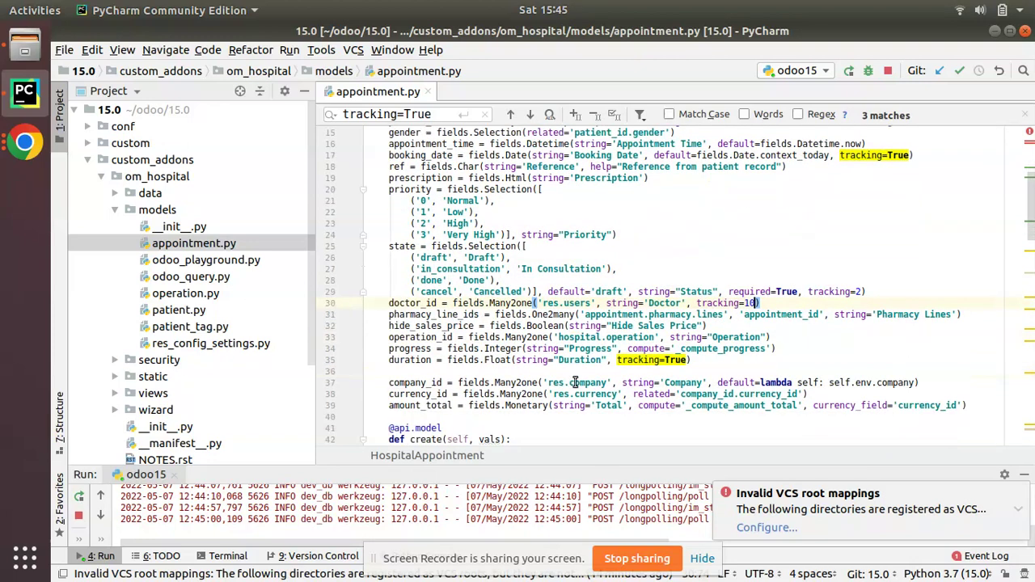
{"action": "double_click", "coordinate": [674, 361]}
{"action": "type", "text": "2"}
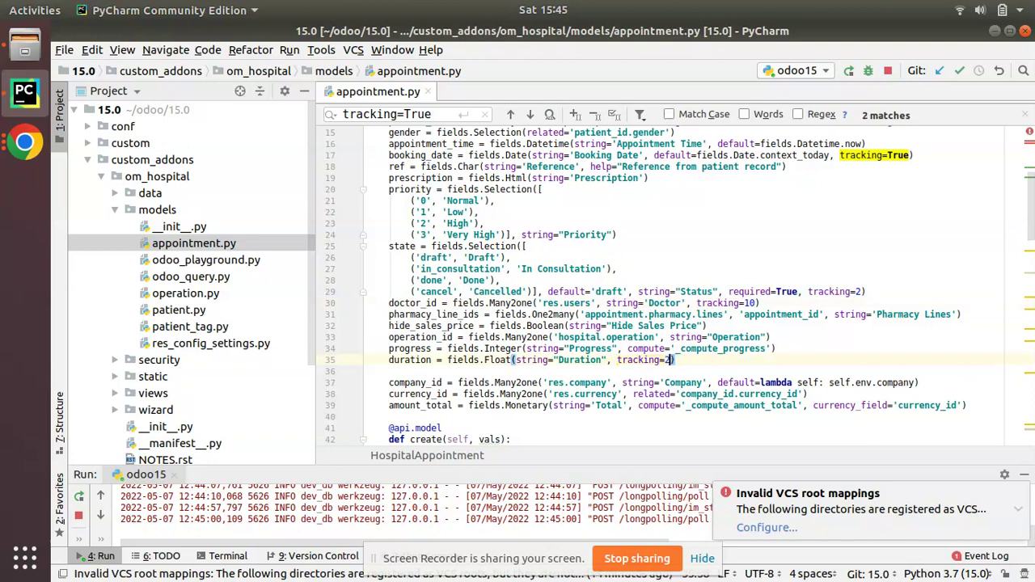
{"action": "scroll", "coordinate": [450, 199], "scroll_direction": "up", "scroll_amount": 3}
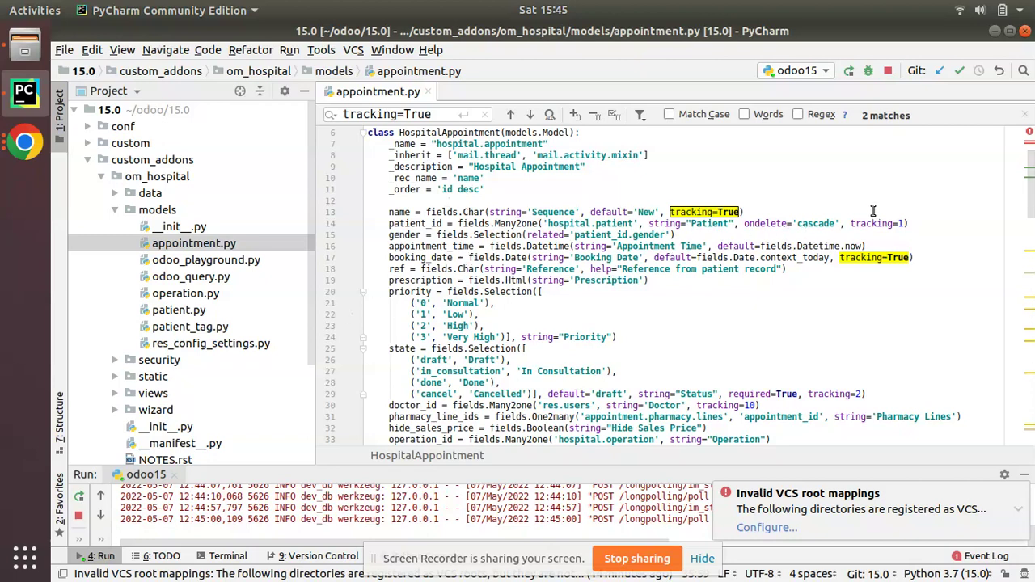
{"action": "scroll", "coordinate": [873, 208], "scroll_direction": "down", "scroll_amount": 2}
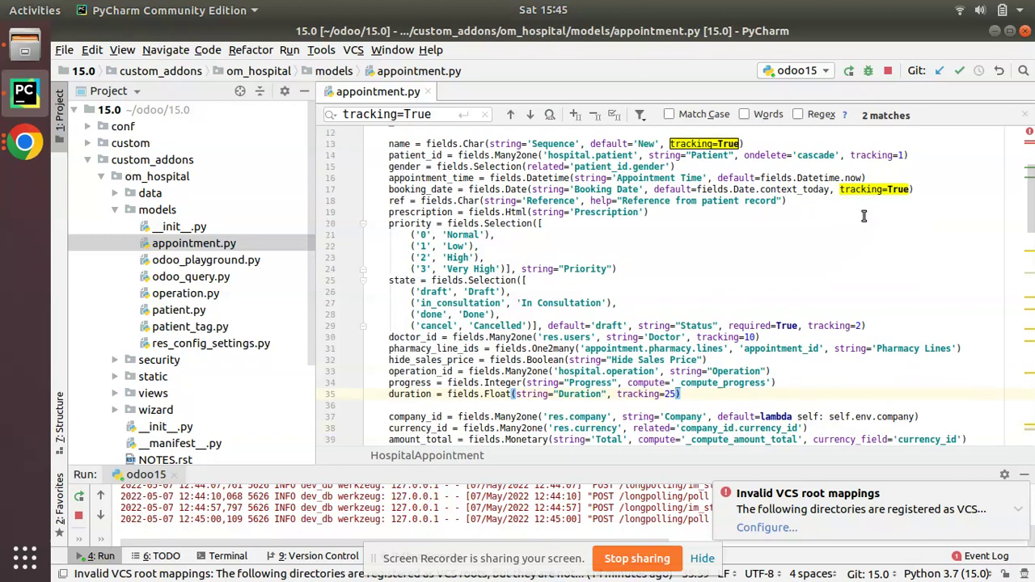
Search the file for all tracking settings and rerun the Odoo server
{"action": "triple_click", "coordinate": [882, 154]}
{"action": "left_click", "coordinate": [868, 154]}
{"action": "double_click", "coordinate": [867, 153]}
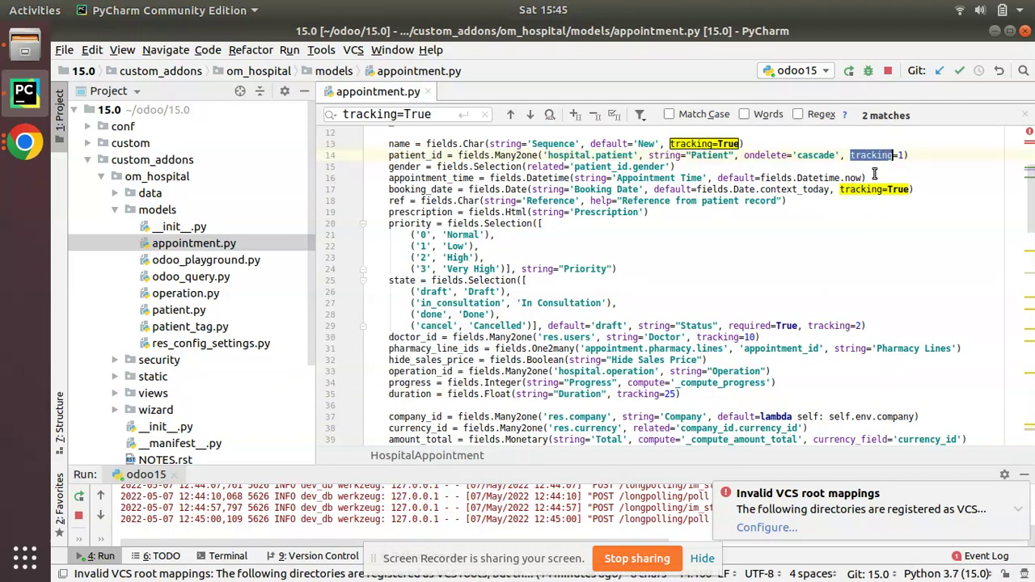
{"action": "key", "text": "ctrl+f"}
{"action": "scroll", "coordinate": [871, 272], "scroll_direction": "down", "scroll_amount": 3}
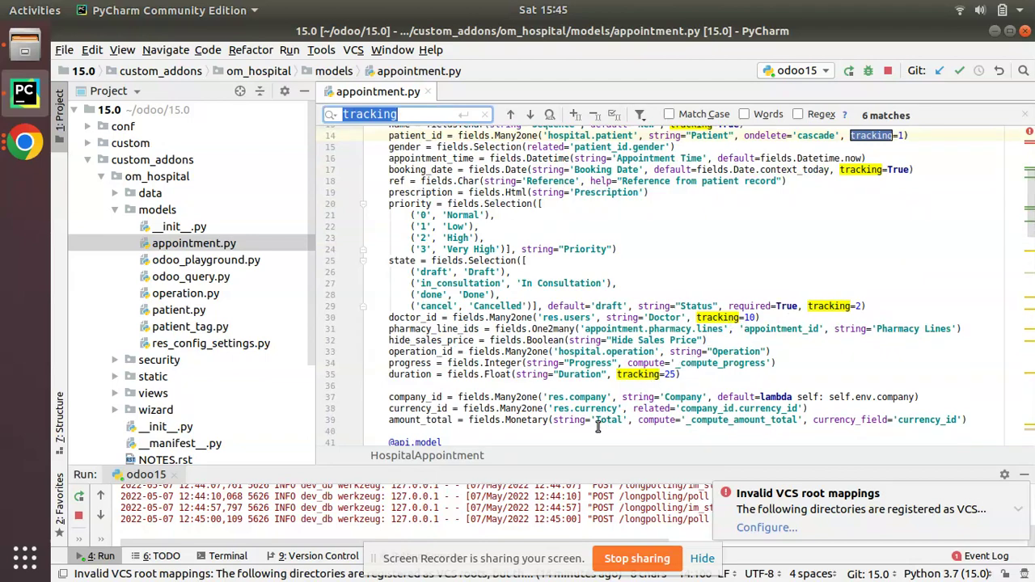
{"action": "left_click_drag", "start_coordinate": [569, 466], "coordinate": [206, 408]}
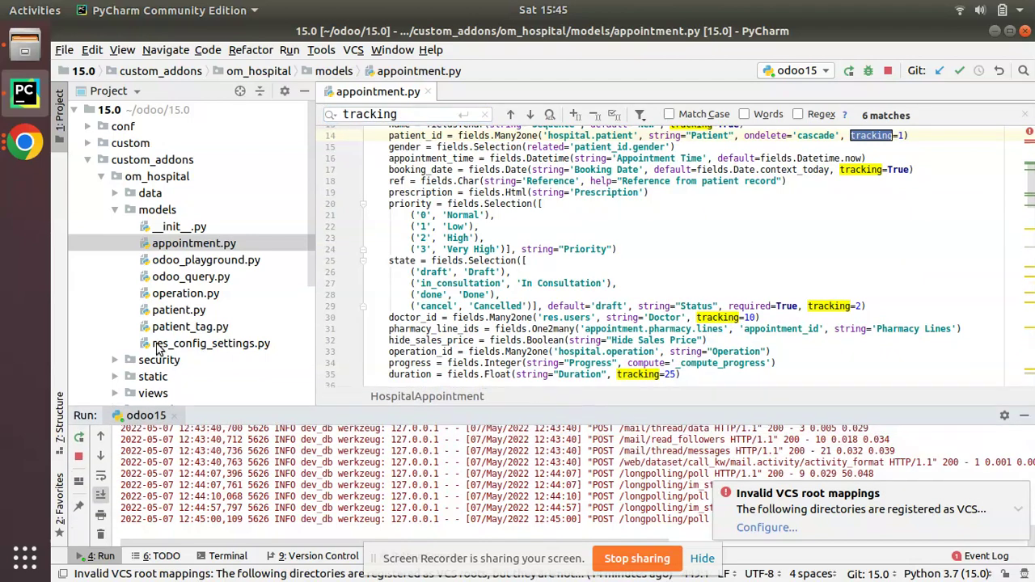
{"action": "left_click", "coordinate": [78, 436]}
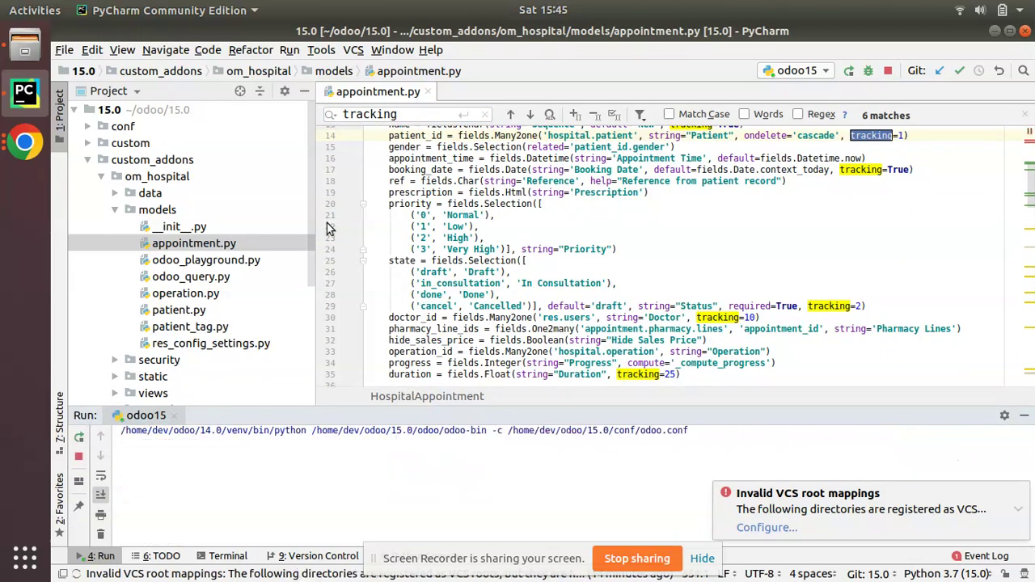
Upgrade the Hospital Management module from Odoo's Apps page
{"action": "left_click", "coordinate": [35, 161]}
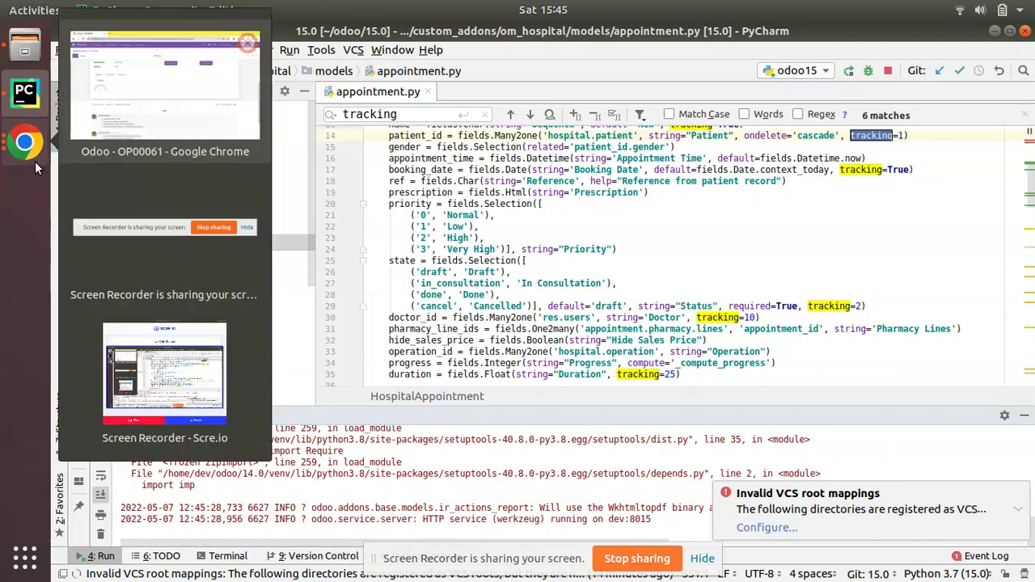
{"action": "left_click", "coordinate": [79, 132]}
{"action": "left_click", "coordinate": [67, 91]}
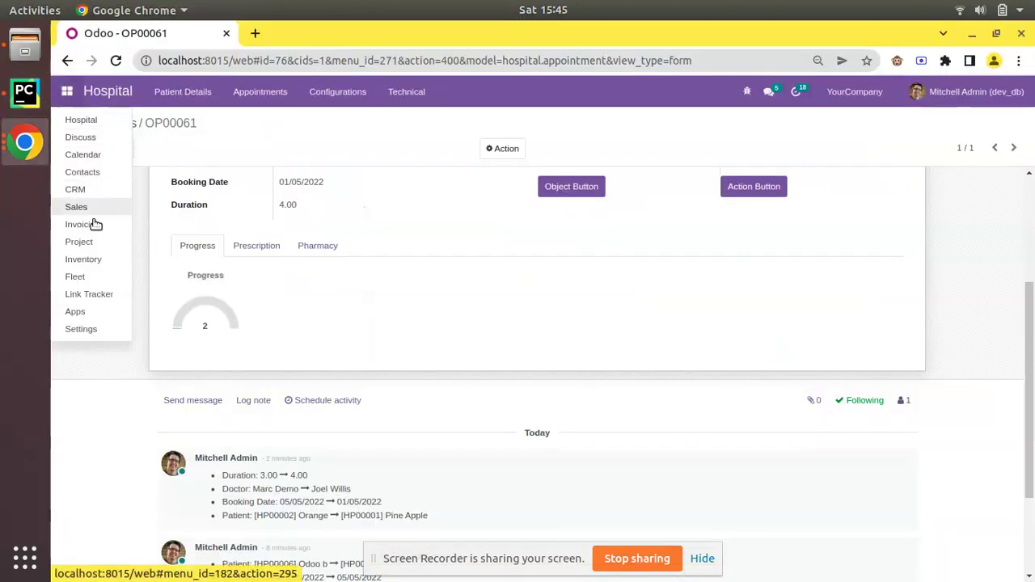
{"action": "left_click", "coordinate": [89, 311]}
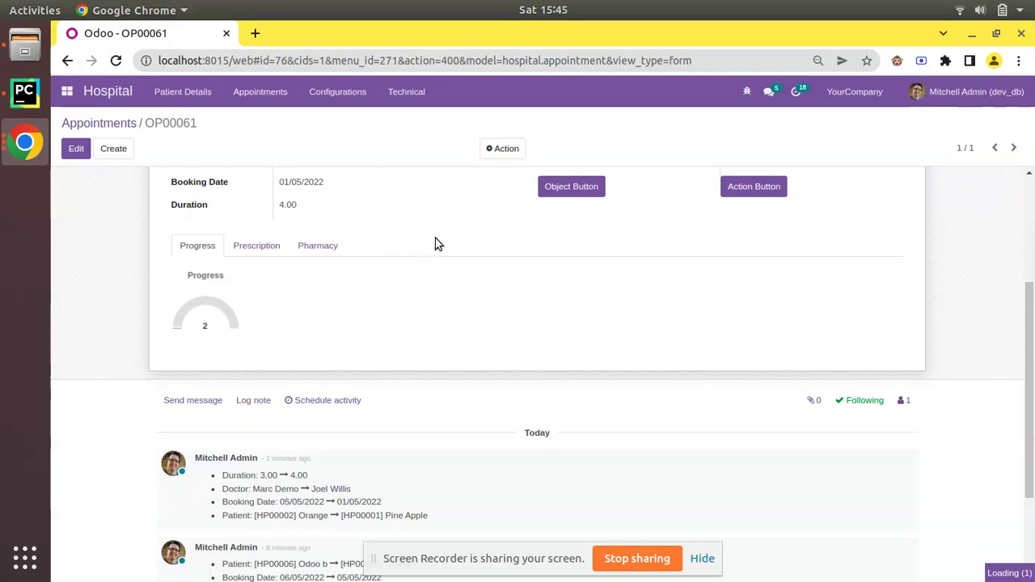
{"action": "left_click", "coordinate": [465, 186]}
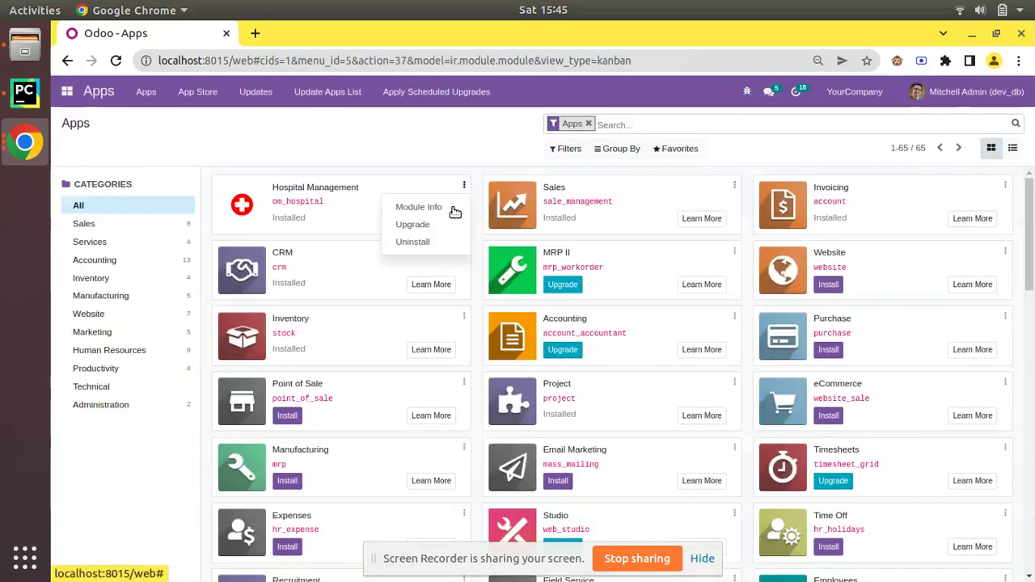
{"action": "left_click", "coordinate": [456, 224]}
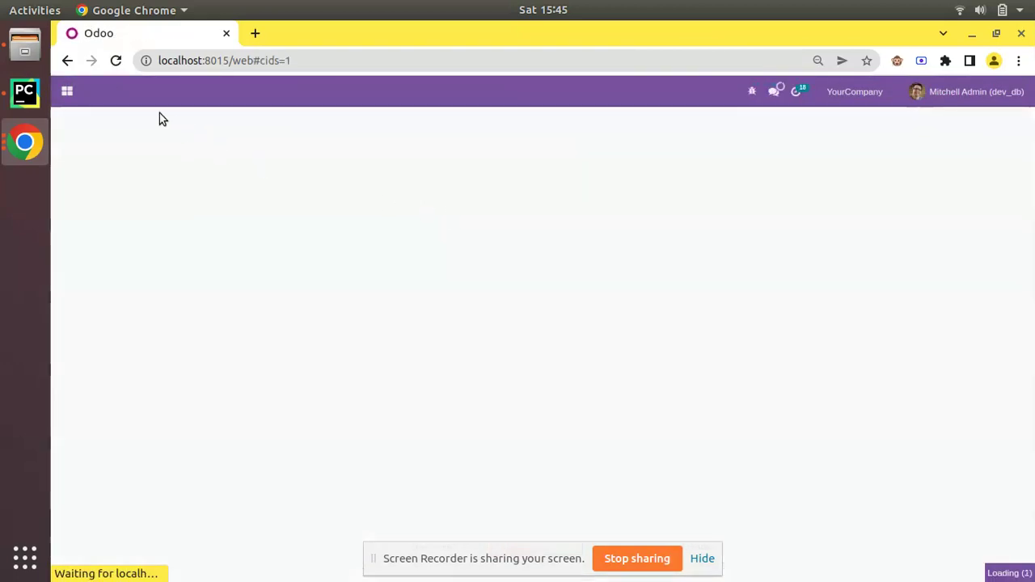
{"action": "left_click", "coordinate": [274, 97]}
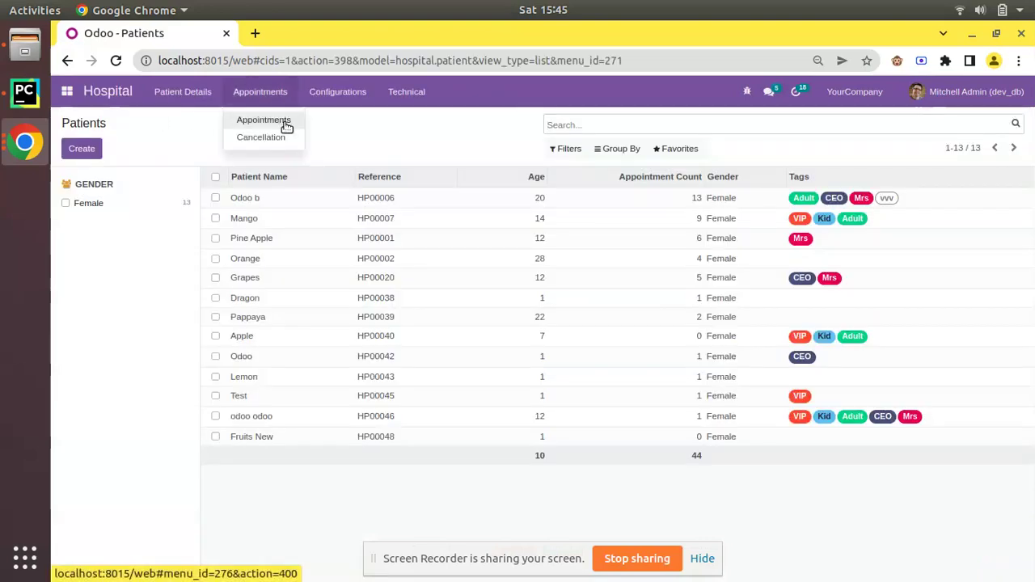
Open appointment OP00061 for editing and set its patient to Pappaya
{"action": "left_click", "coordinate": [280, 117]}
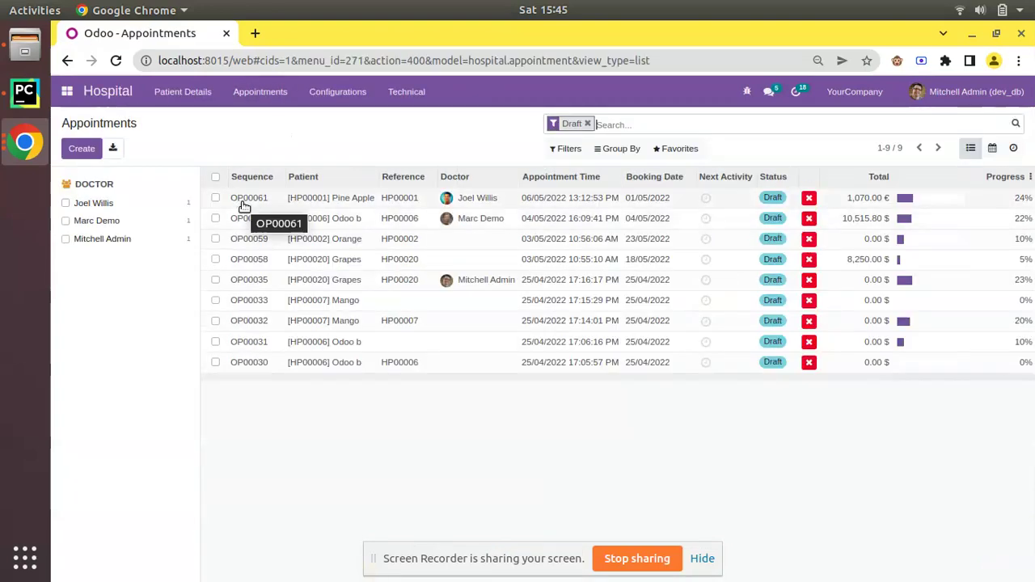
{"action": "left_click", "coordinate": [244, 206]}
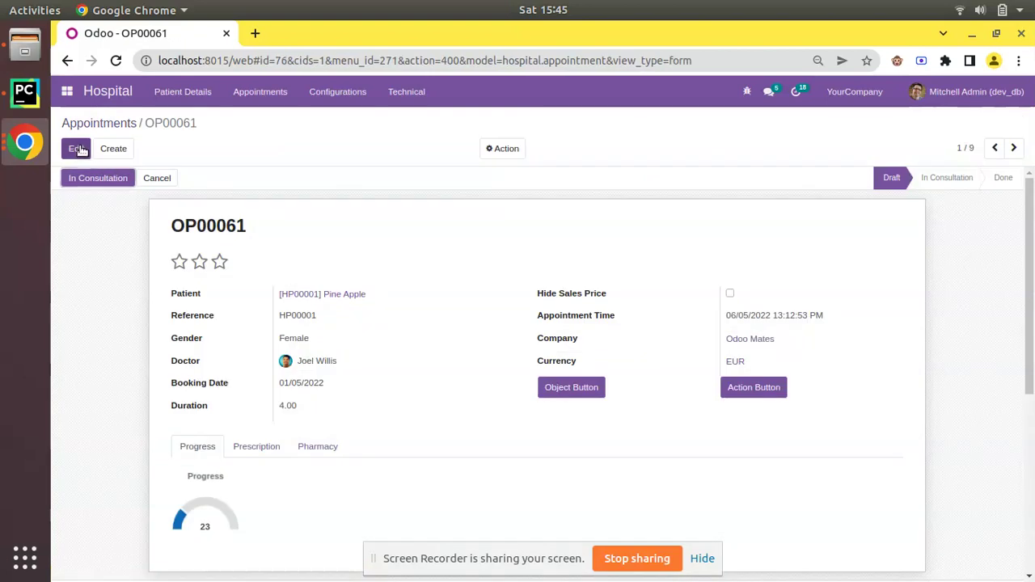
{"action": "left_click", "coordinate": [283, 318]}
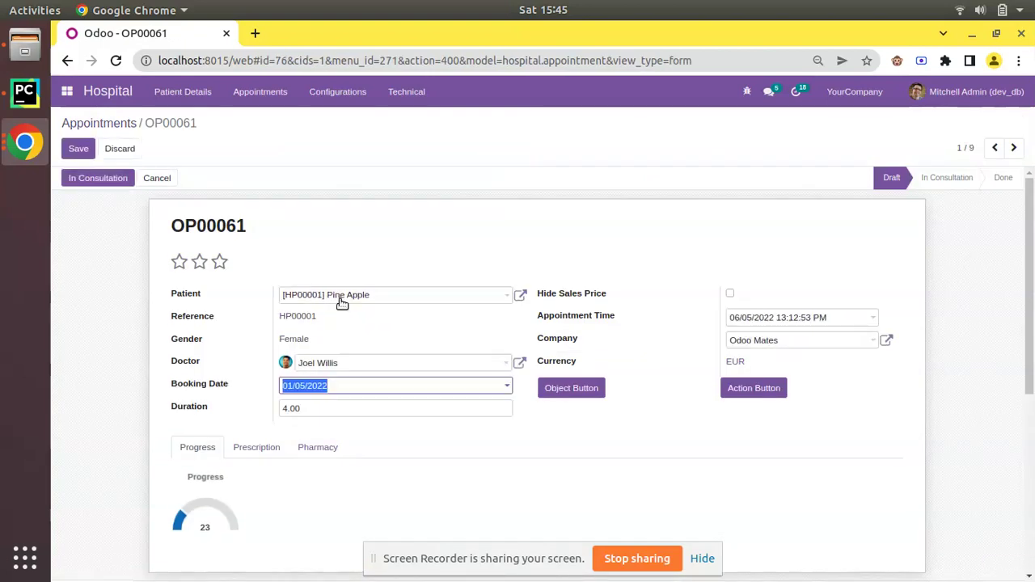
{"action": "left_click", "coordinate": [342, 301]}
{"action": "left_click", "coordinate": [365, 423]}
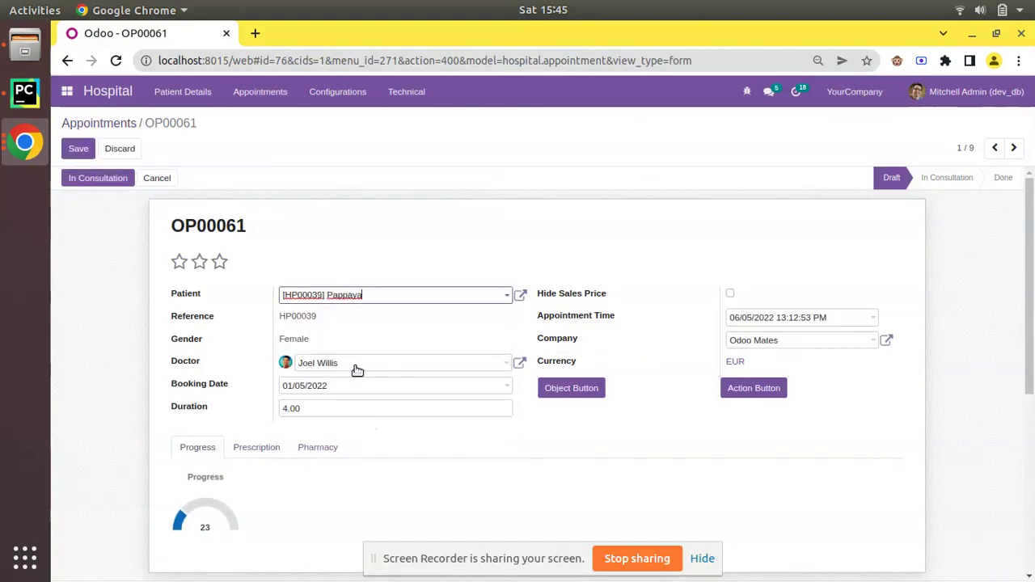
Set doctor Marc Demo, booking date 02/05/2022 and duration 2, then save
{"action": "left_click", "coordinate": [354, 364]}
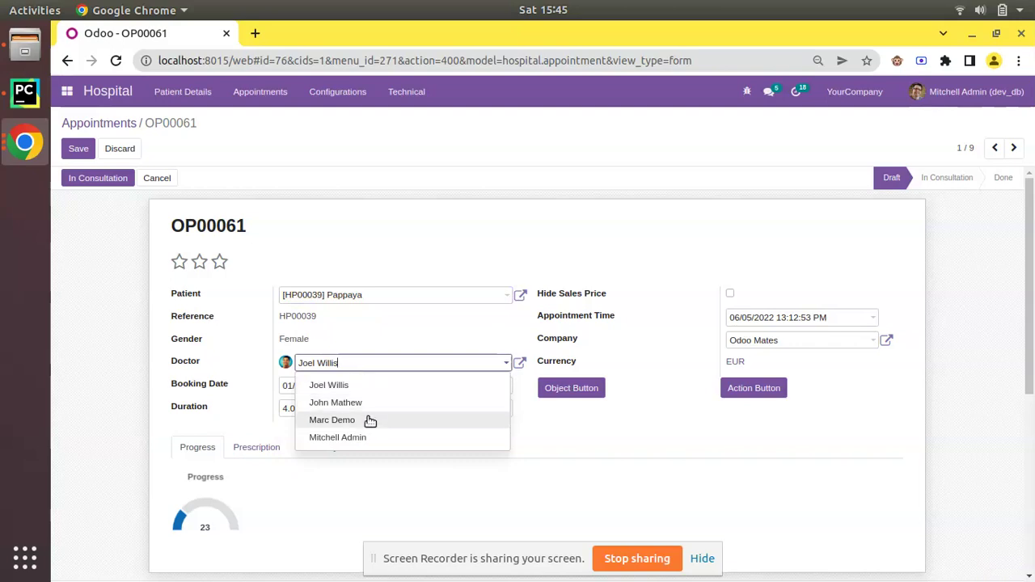
{"action": "left_click", "coordinate": [369, 420]}
{"action": "left_click", "coordinate": [335, 392]}
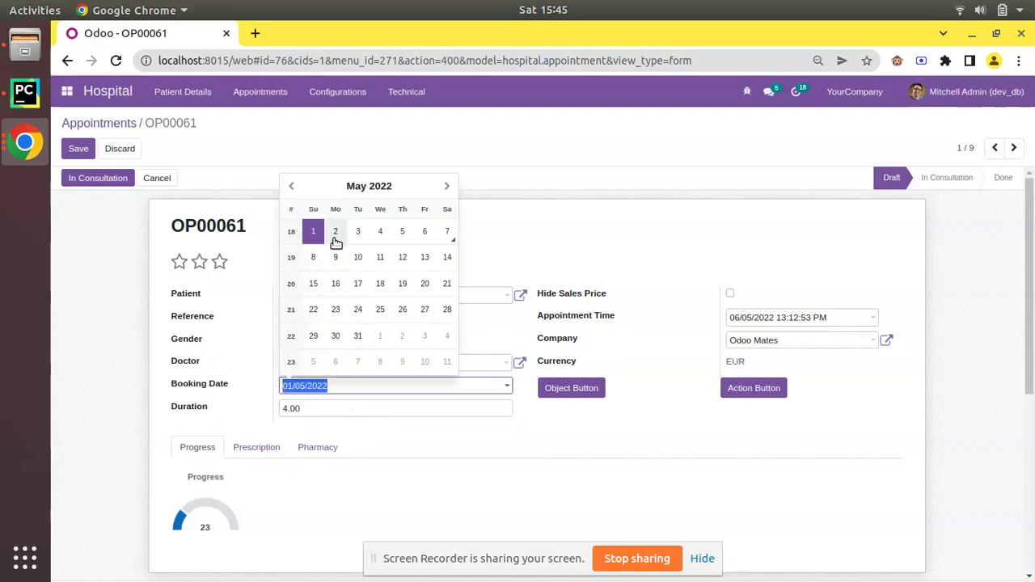
{"action": "left_click", "coordinate": [336, 232]}
{"action": "left_click", "coordinate": [347, 405]}
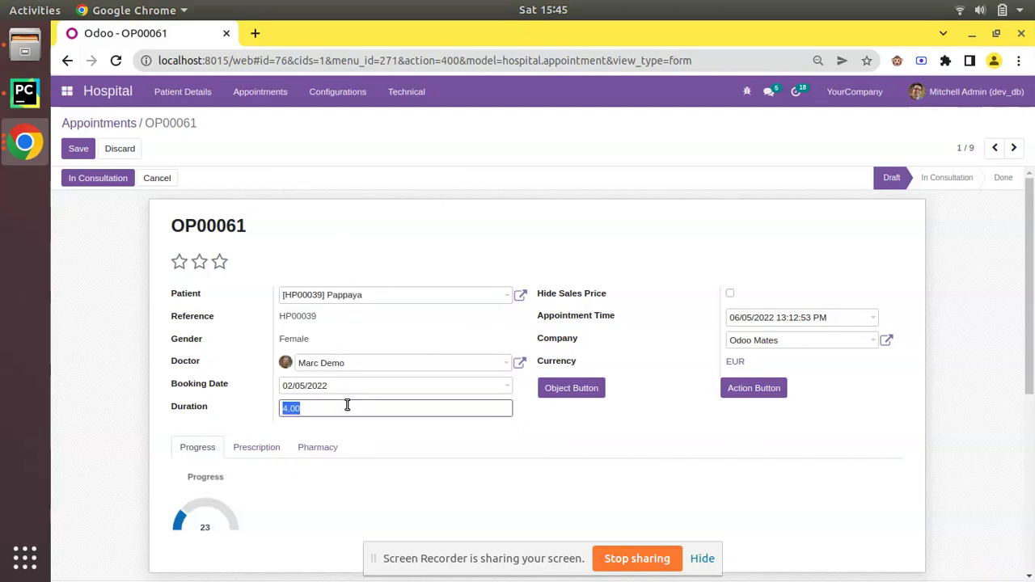
{"action": "type", "text": "2"}
{"action": "left_click", "coordinate": [81, 149]}
{"action": "scroll", "coordinate": [220, 250], "scroll_direction": "down", "scroll_amount": 5}
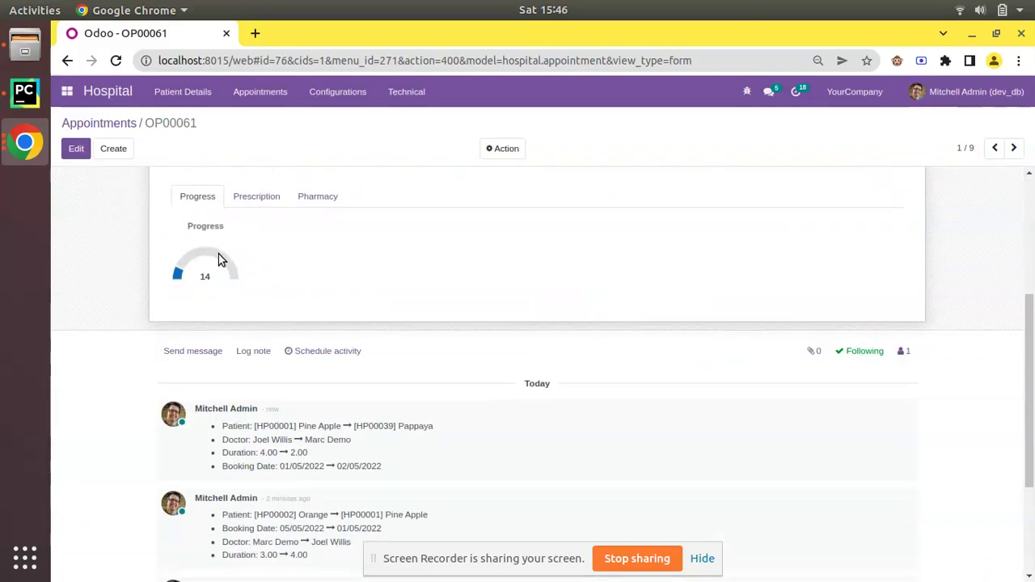
Match the change log's first entry, Patient, to patient_id's tracking=1 in appointment.py
{"action": "scroll", "coordinate": [221, 259], "scroll_direction": "up", "scroll_amount": 1}
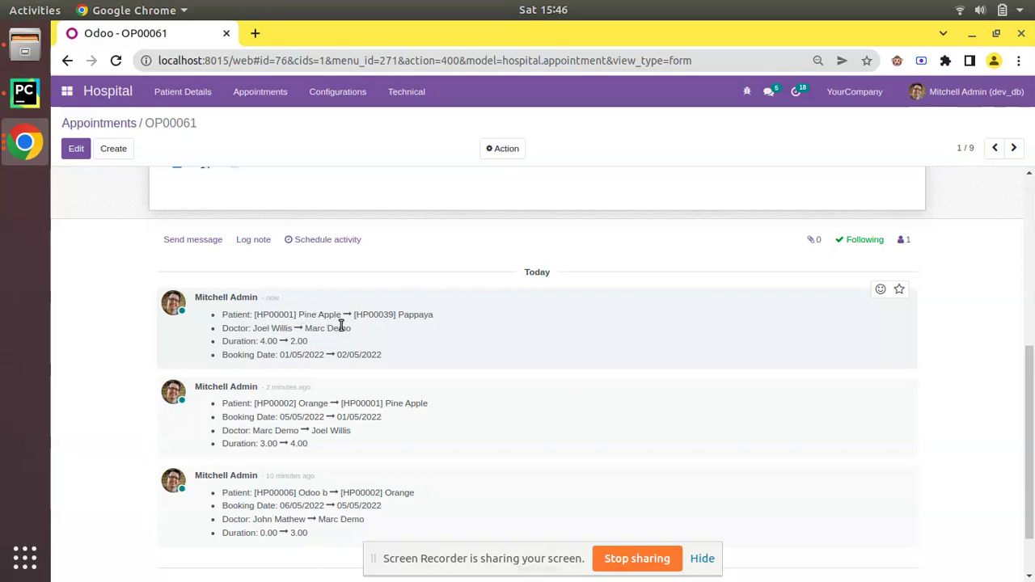
{"action": "left_click", "coordinate": [24, 93]}
{"action": "key", "text": "ctrl+f"}
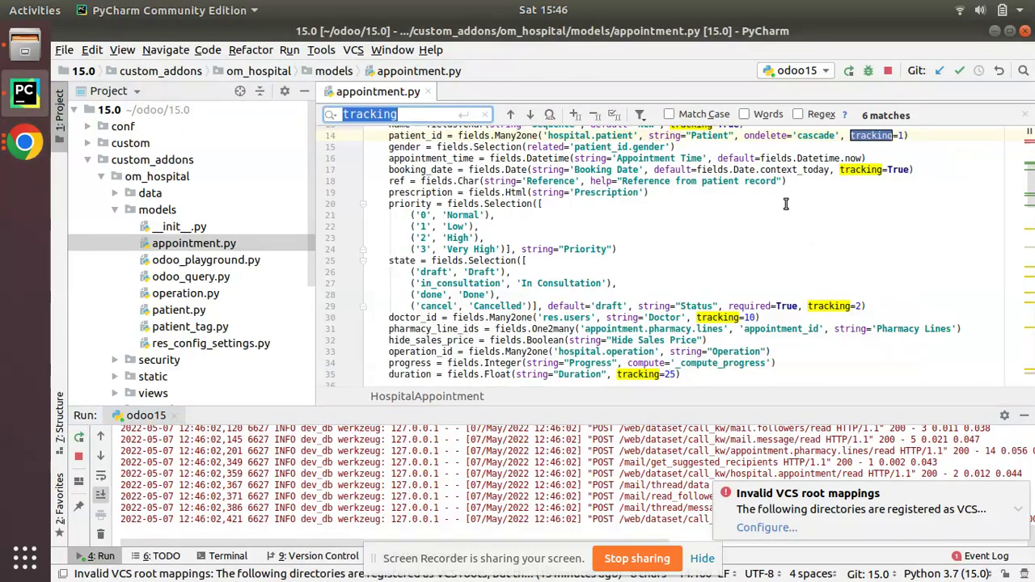
{"action": "scroll", "coordinate": [726, 172], "scroll_direction": "up", "scroll_amount": 1}
{"action": "triple_click", "coordinate": [589, 166]}
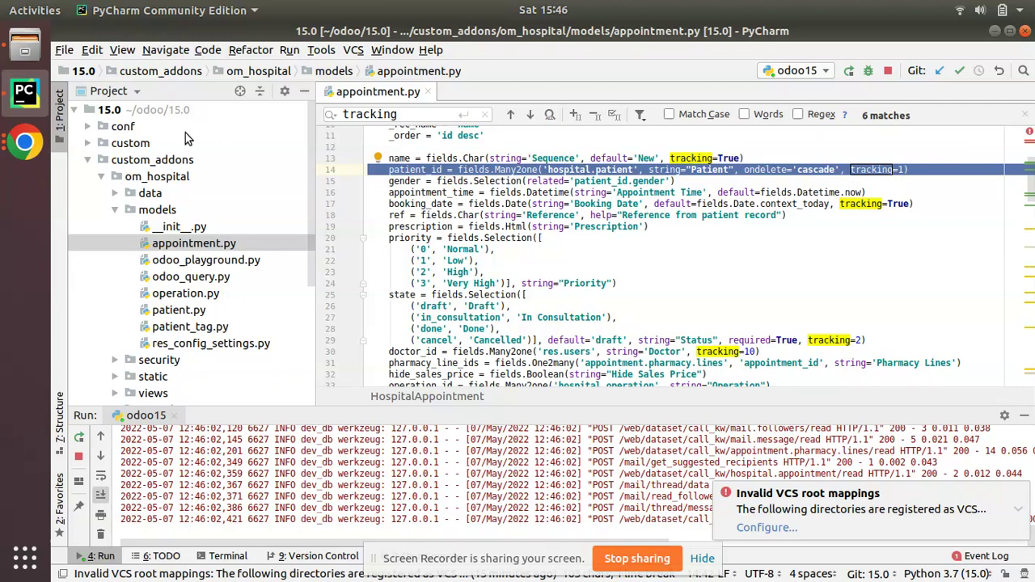
{"action": "left_click", "coordinate": [24, 143]}
{"action": "left_click", "coordinate": [101, 112]}
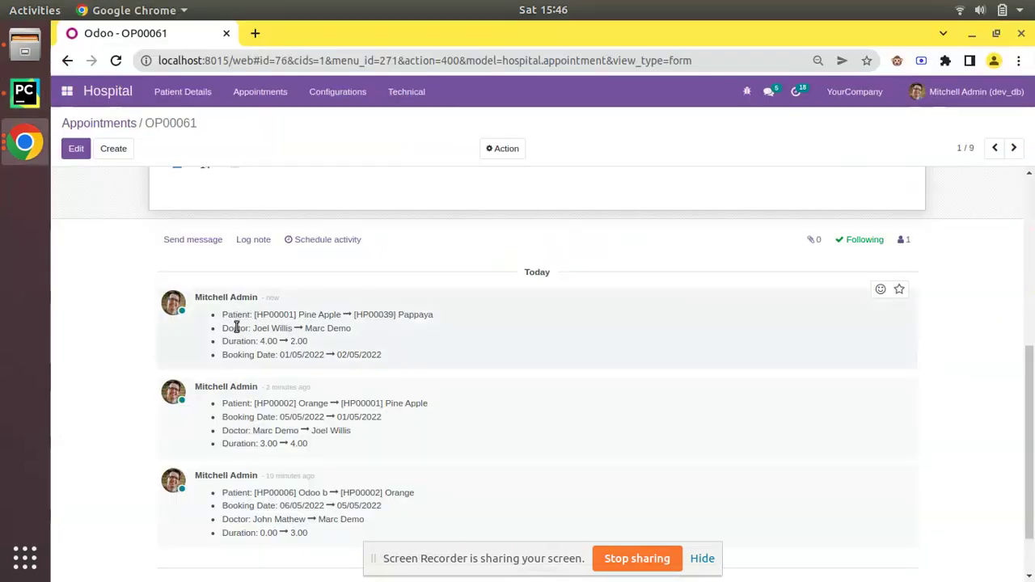
Confirm Doctor (10) and Duration (25) come before Booking Date, which keeps tracking=True
{"action": "left_click", "coordinate": [24, 93]}
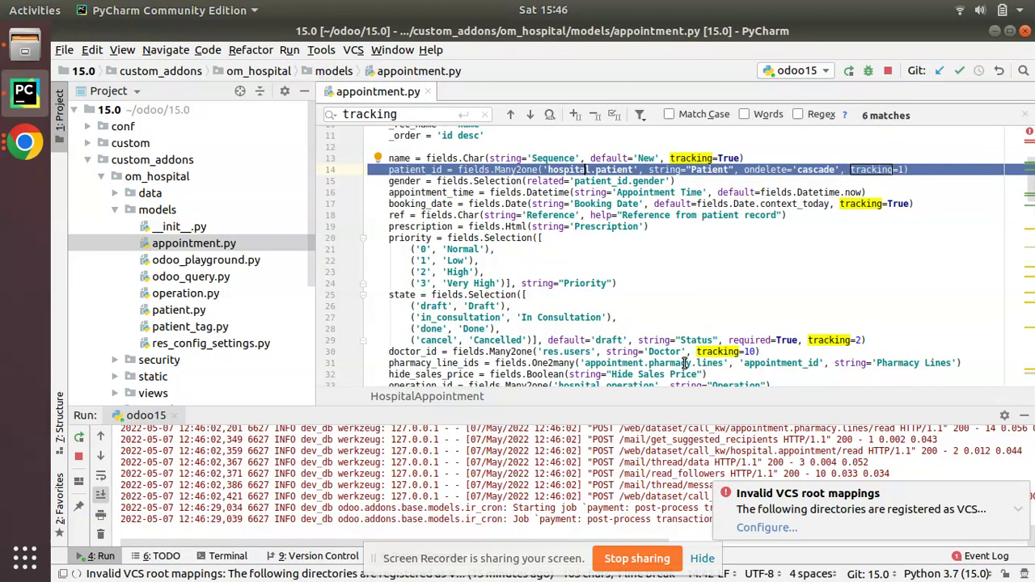
{"action": "left_click", "coordinate": [742, 353]}
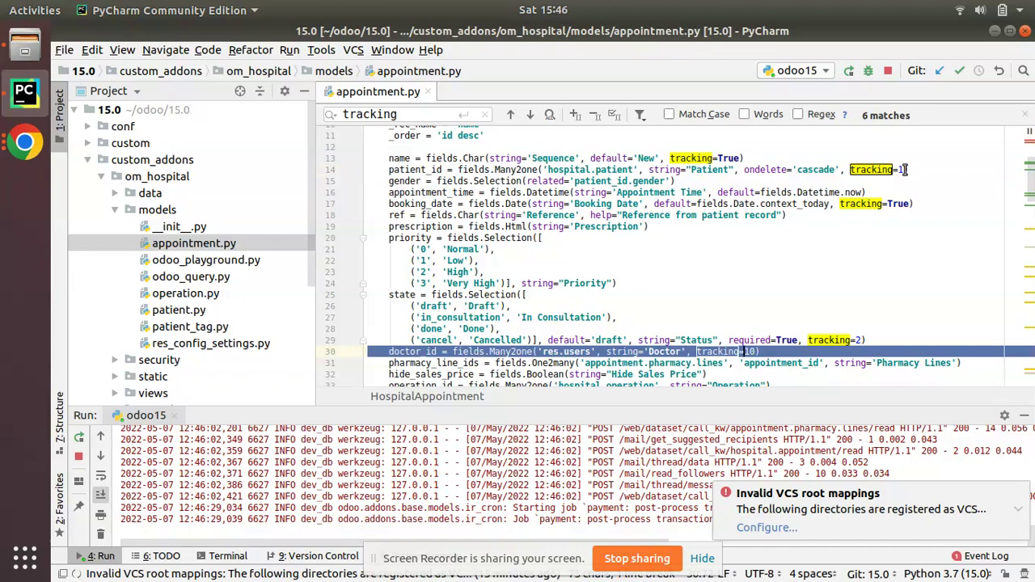
{"action": "left_click", "coordinate": [47, 142]}
{"action": "left_click", "coordinate": [130, 121]}
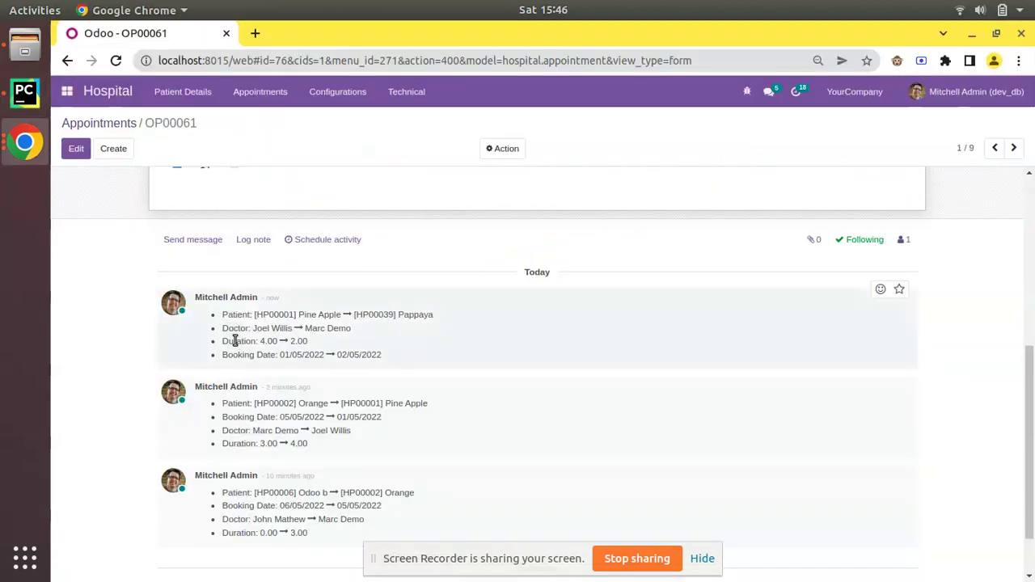
{"action": "left_click", "coordinate": [24, 93]}
{"action": "key", "text": "Return"}
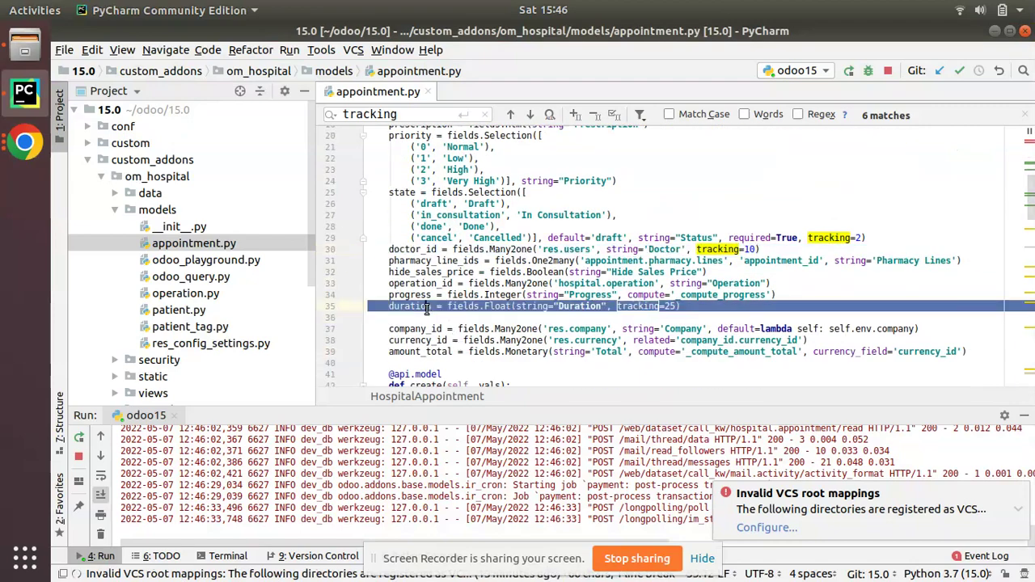
{"action": "left_click", "coordinate": [24, 143]}
{"action": "left_click", "coordinate": [118, 134]}
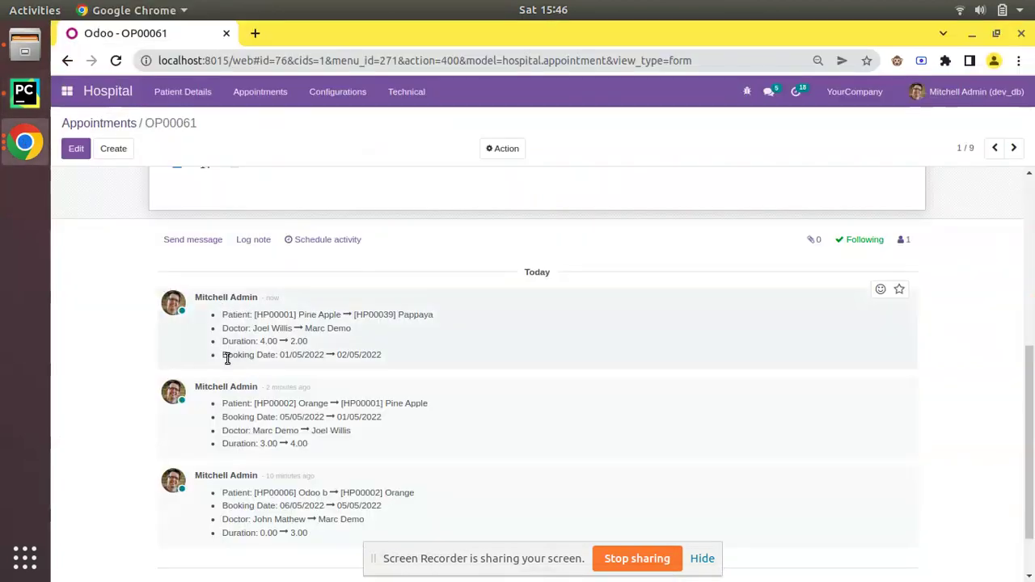
{"action": "left_click_drag", "start_coordinate": [225, 359], "coordinate": [276, 356]}
{"action": "left_click", "coordinate": [24, 94]}
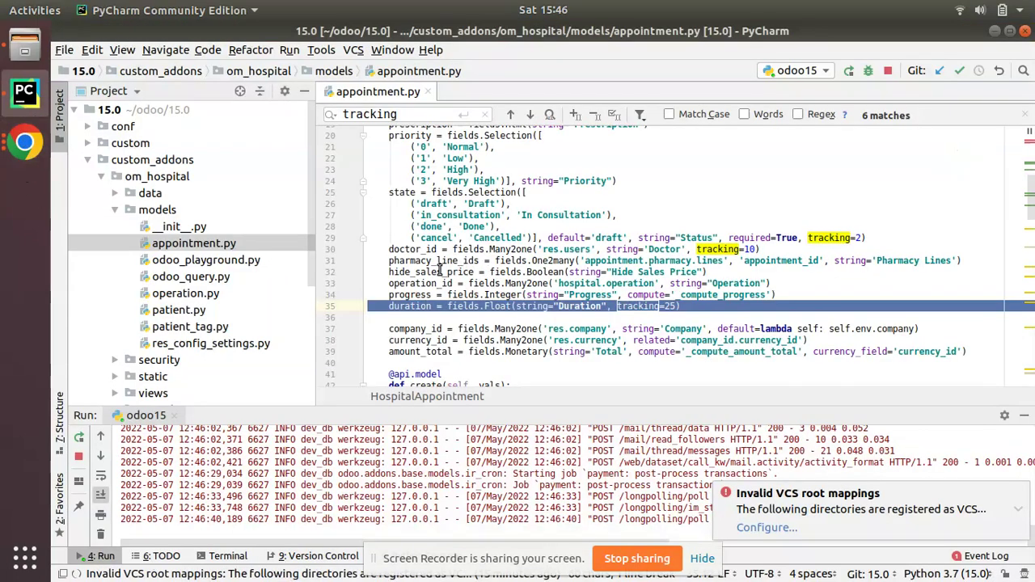
{"action": "scroll", "coordinate": [419, 267], "scroll_direction": "up", "scroll_amount": 2}
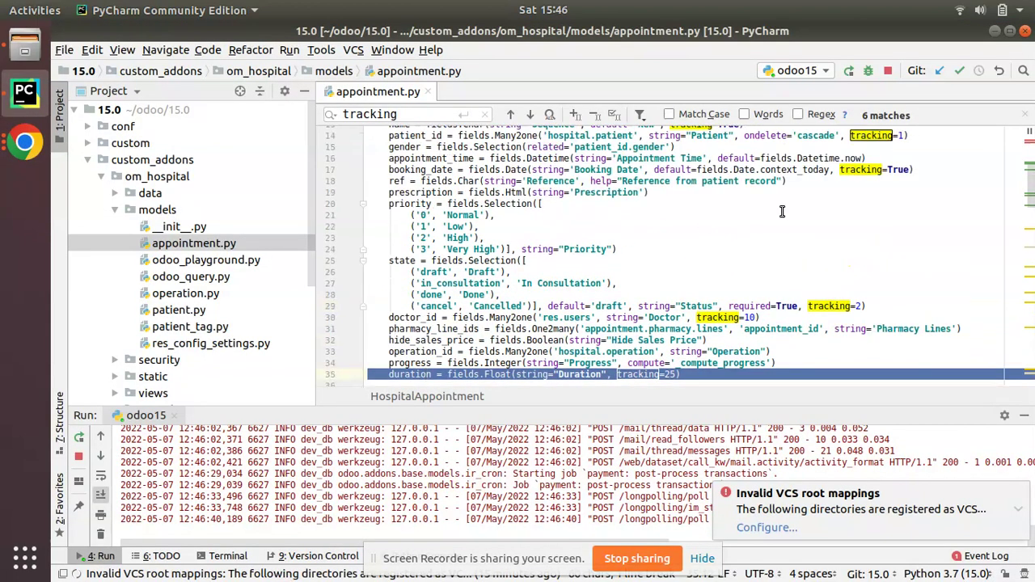
{"action": "triple_click", "coordinate": [446, 168]}
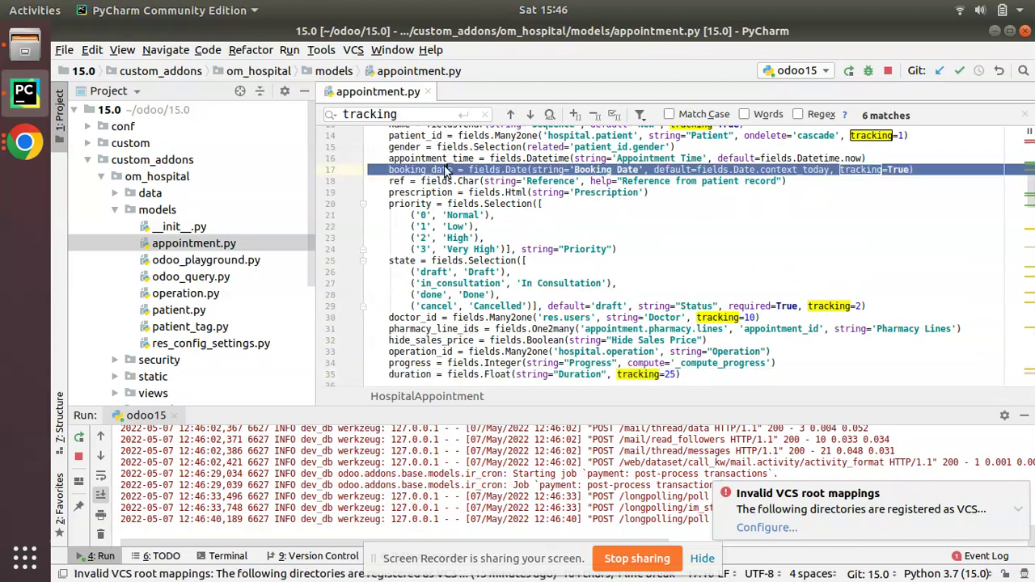
{"action": "scroll", "coordinate": [679, 269], "scroll_direction": "up", "scroll_amount": 2}
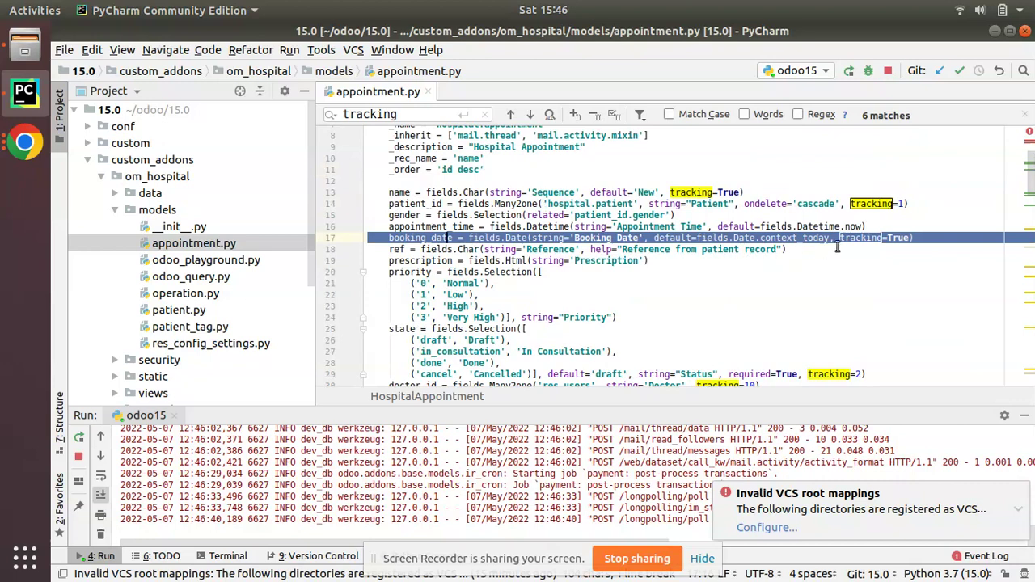
{"action": "double_click", "coordinate": [898, 238]}
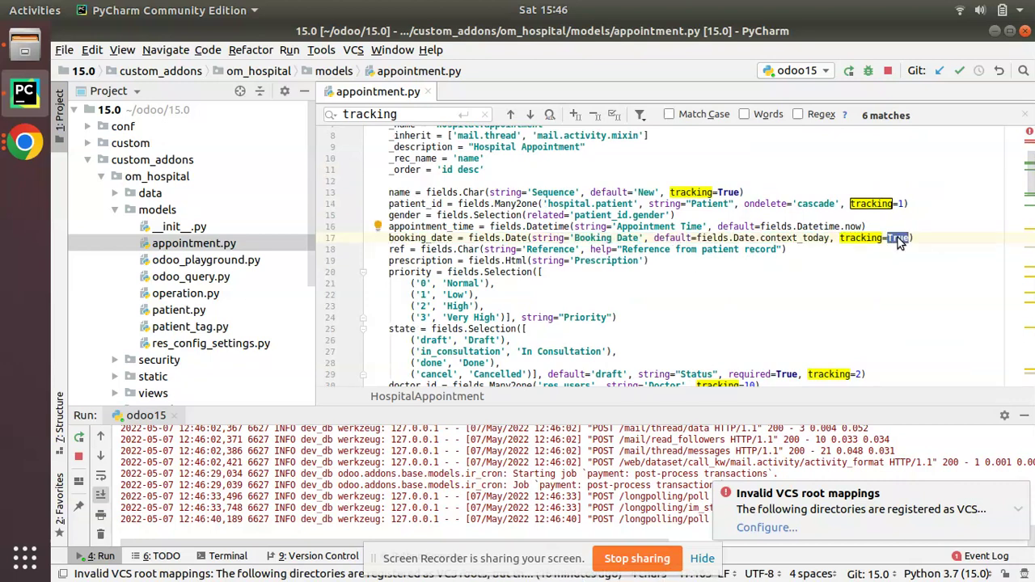
{"action": "type", "text": "10"}
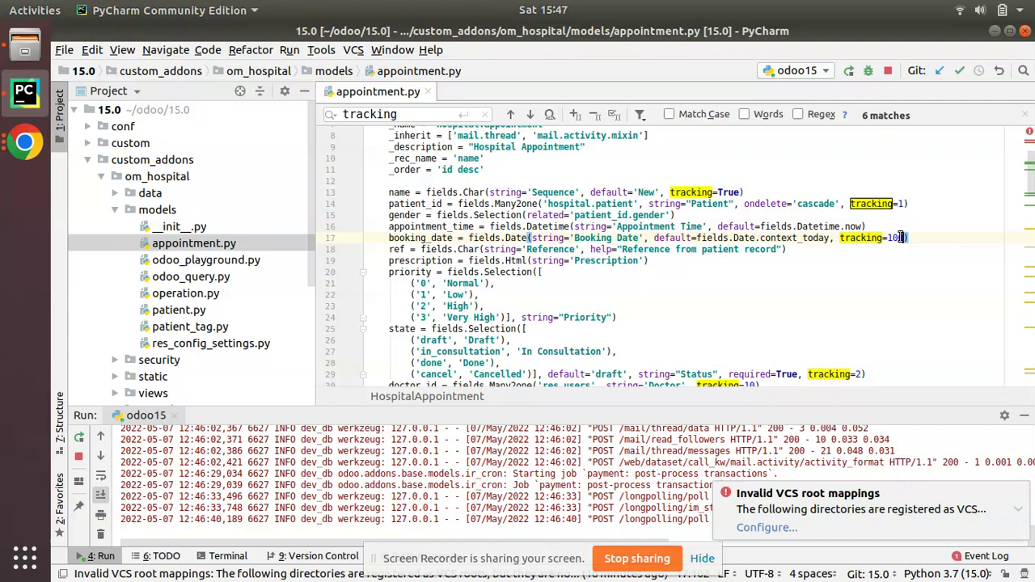
{"action": "type", "text": "True"}
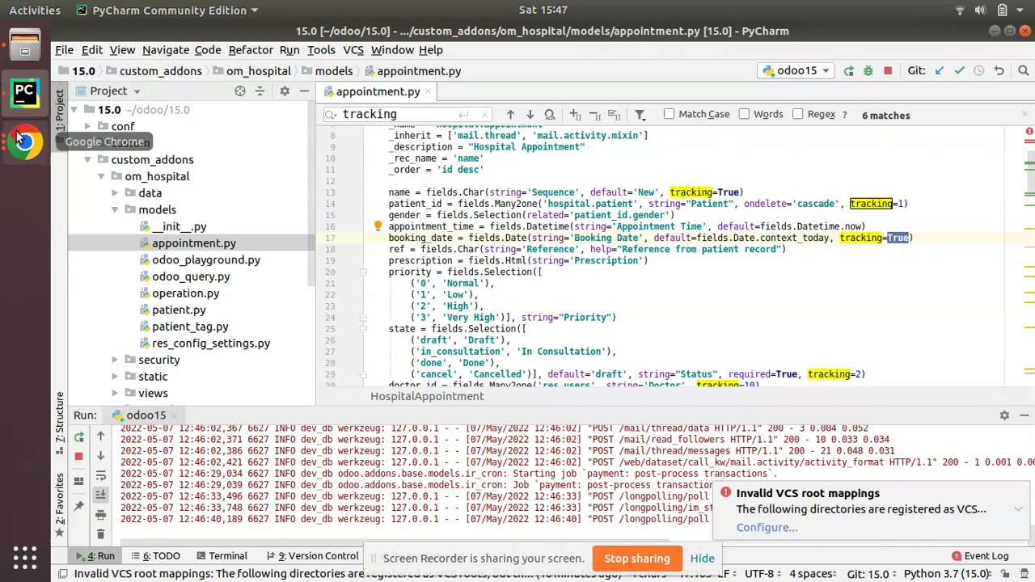
{"action": "left_click", "coordinate": [24, 141]}
{"action": "left_click", "coordinate": [162, 121]}
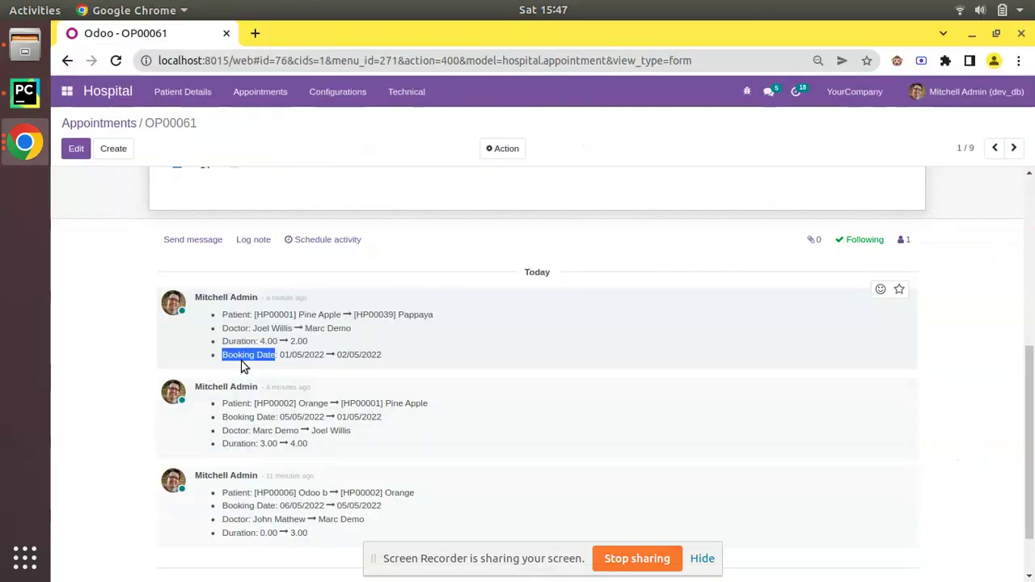
{"action": "left_click", "coordinate": [25, 93]}
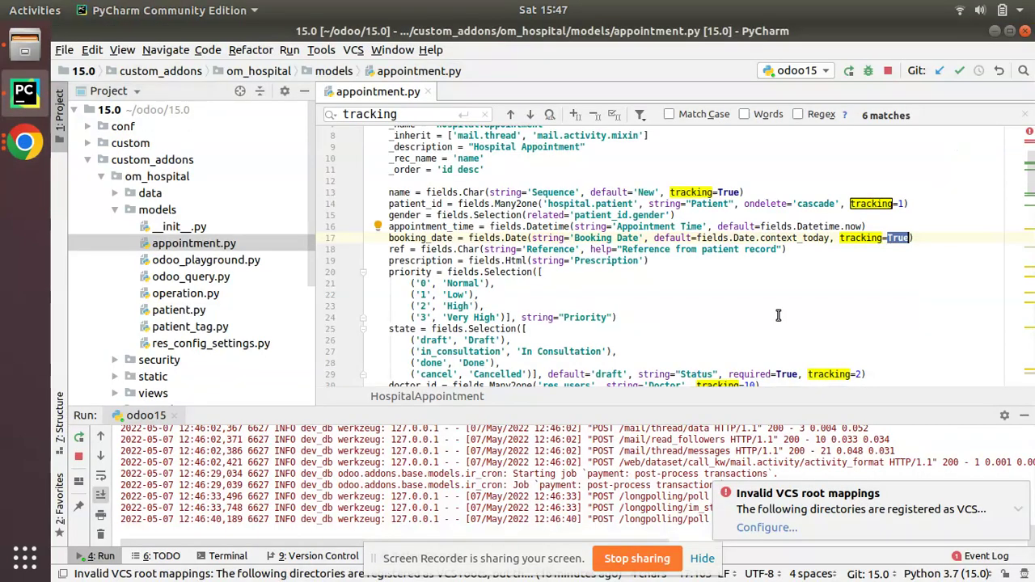
{"action": "left_click", "coordinate": [873, 247]}
Replace the duration field's tracking value 25 with 11 and rerun the Odoo server
{"action": "scroll", "coordinate": [549, 325], "scroll_direction": "down", "scroll_amount": 3}
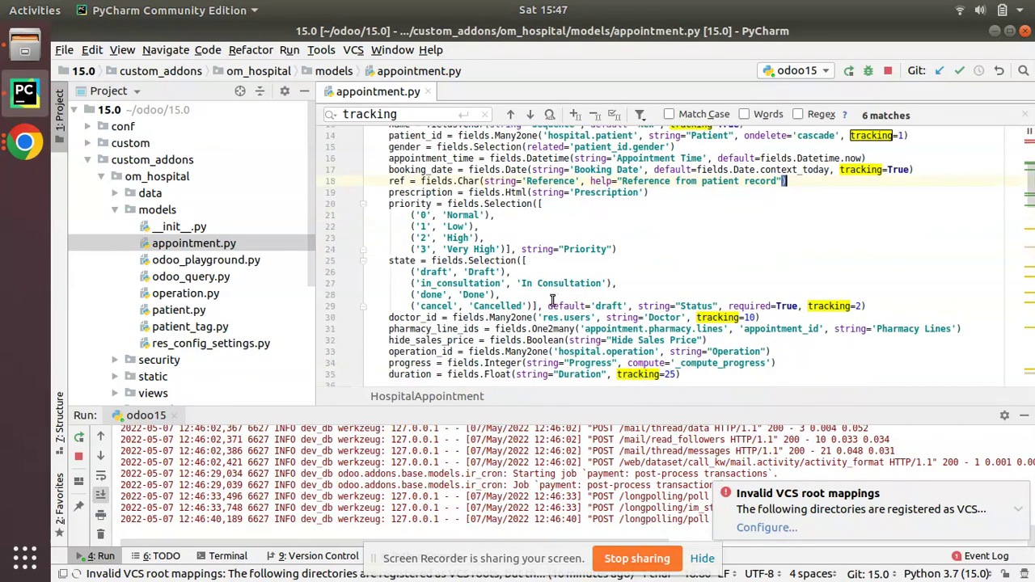
{"action": "double_click", "coordinate": [669, 339]}
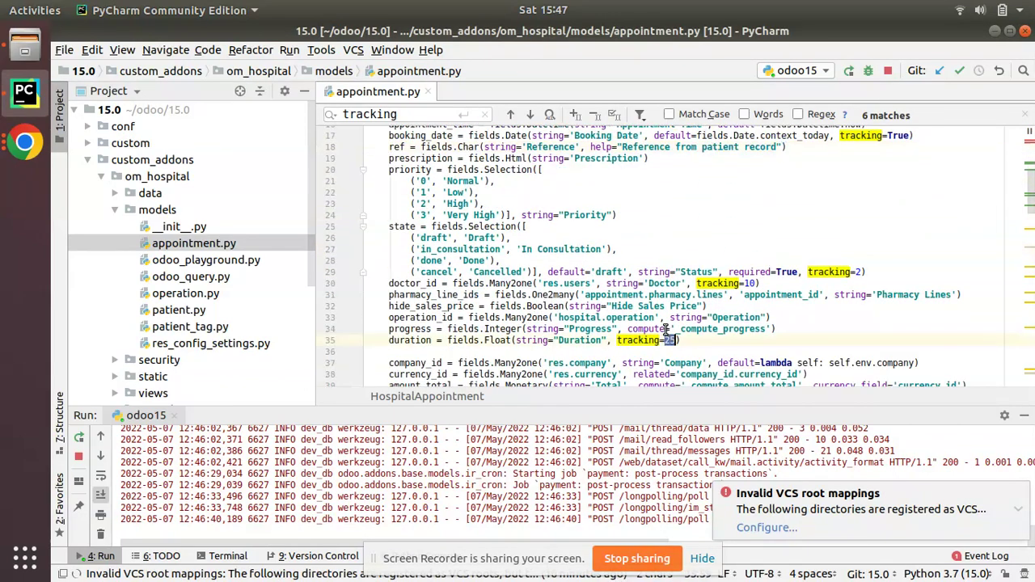
{"action": "type", "text": "110"}
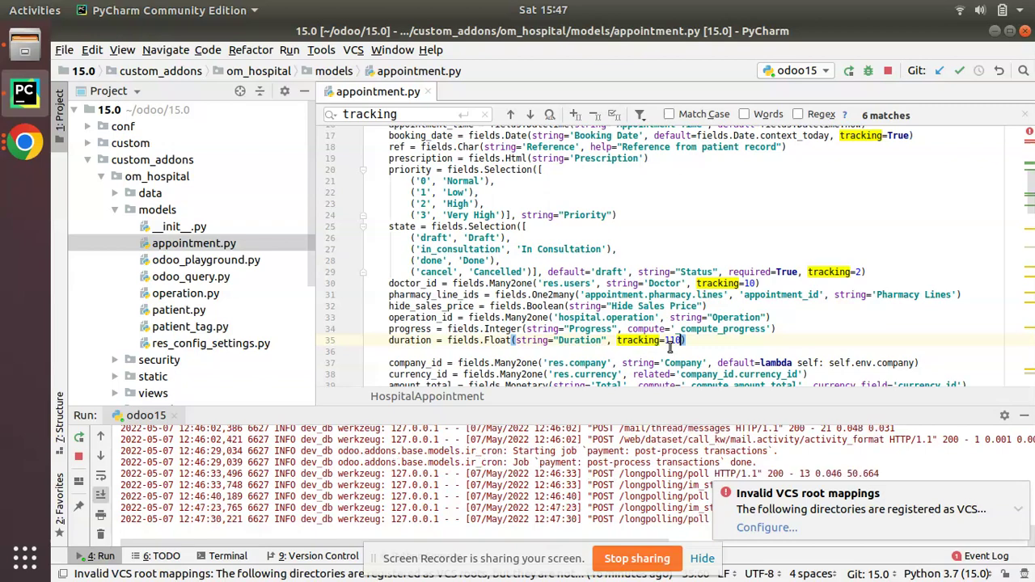
{"action": "left_click", "coordinate": [78, 456]}
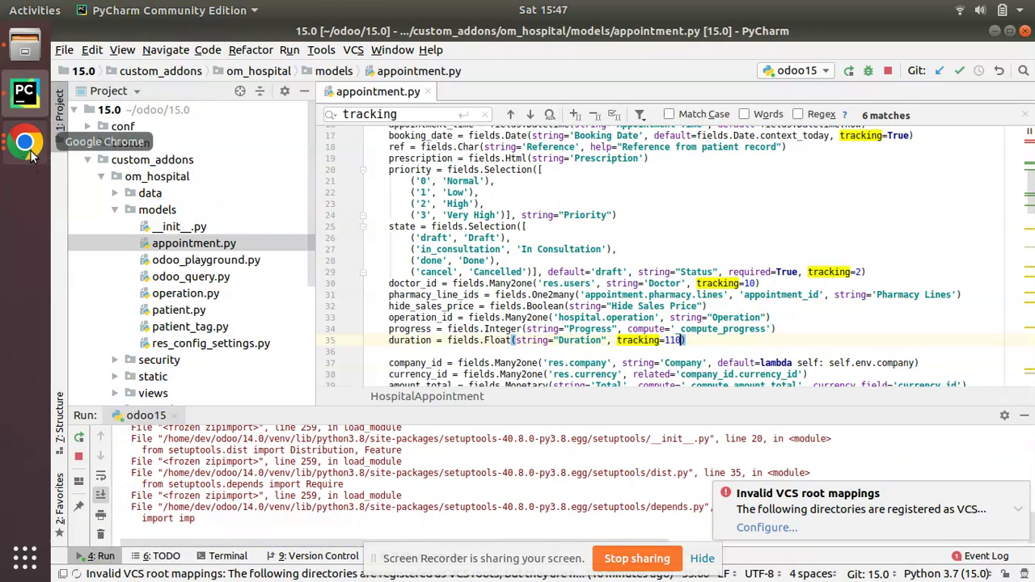
{"action": "left_click", "coordinate": [25, 142]}
Upgrade Hospital Management from the Apps page, then go to the Appointments list
{"action": "left_click", "coordinate": [146, 162]}
{"action": "left_click", "coordinate": [67, 91]}
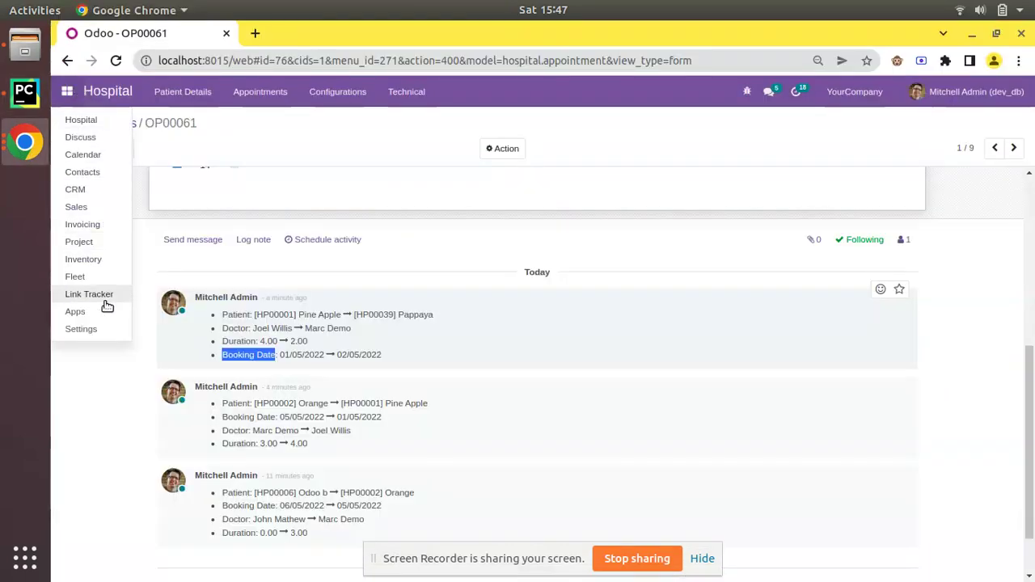
{"action": "left_click", "coordinate": [107, 313]}
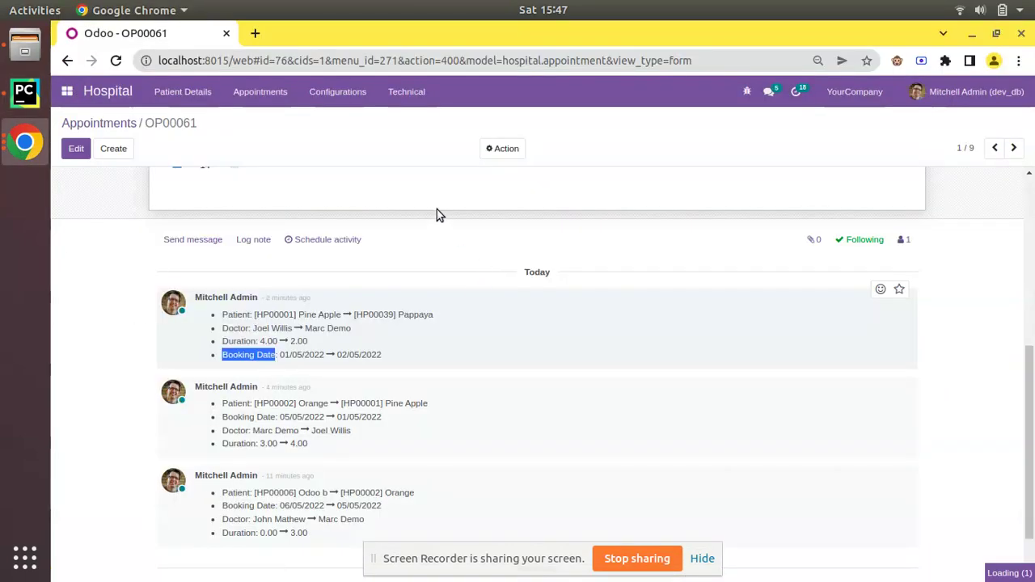
{"action": "left_click", "coordinate": [465, 185]}
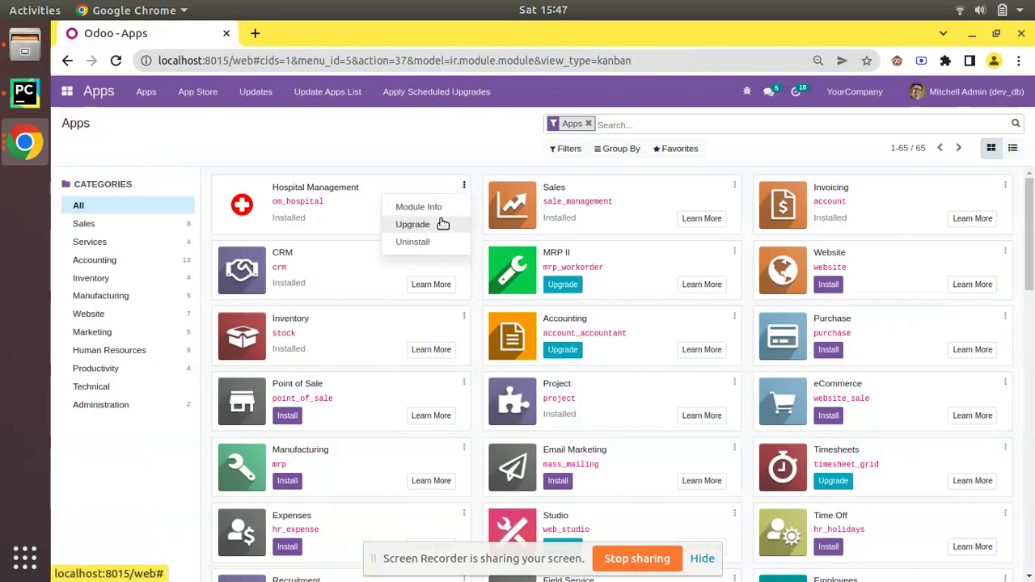
{"action": "left_click", "coordinate": [443, 224]}
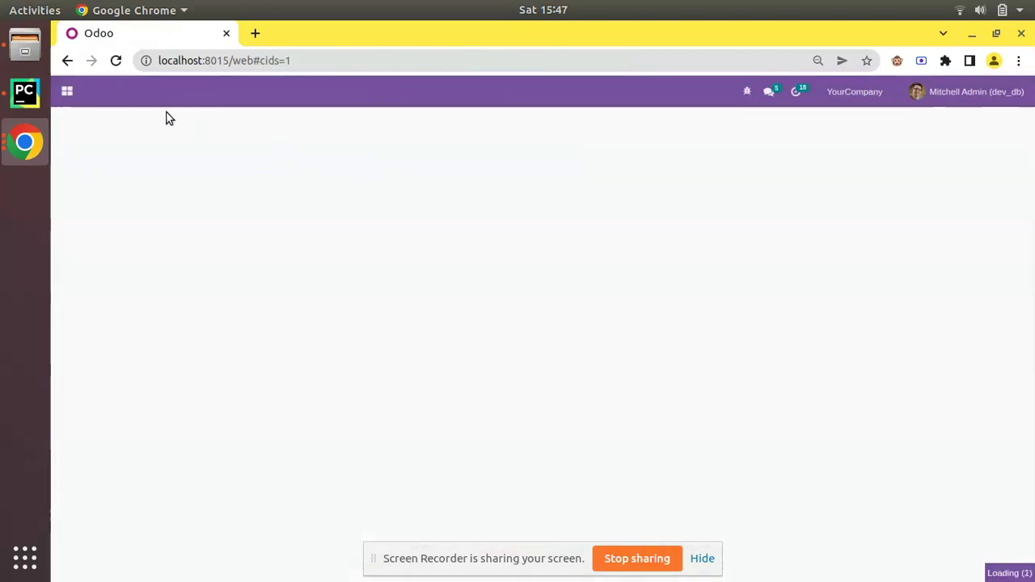
{"action": "left_click", "coordinate": [259, 99]}
Open appointment OP00061 from the appointments list
{"action": "left_click", "coordinate": [259, 117]}
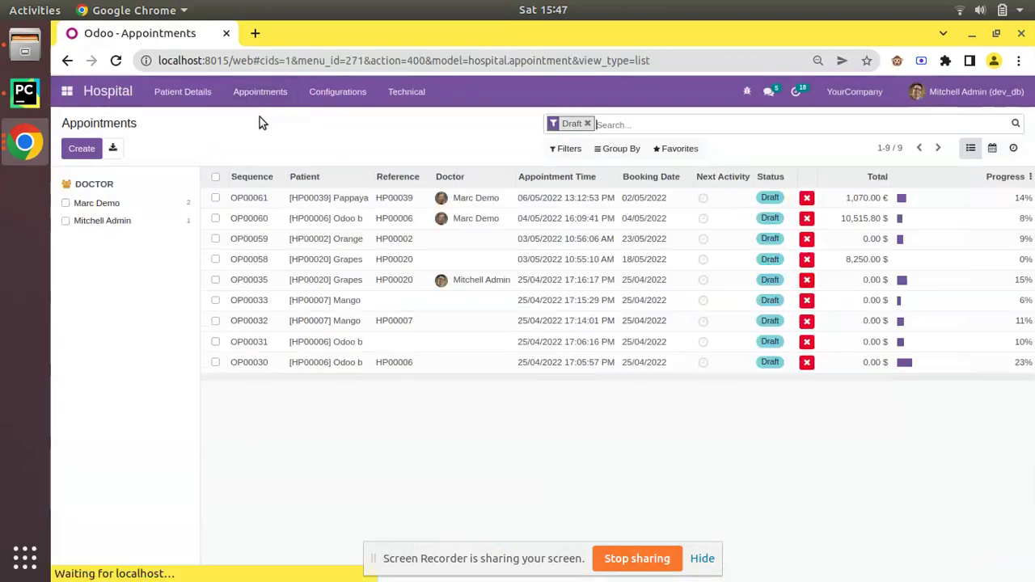
{"action": "left_click", "coordinate": [268, 198]}
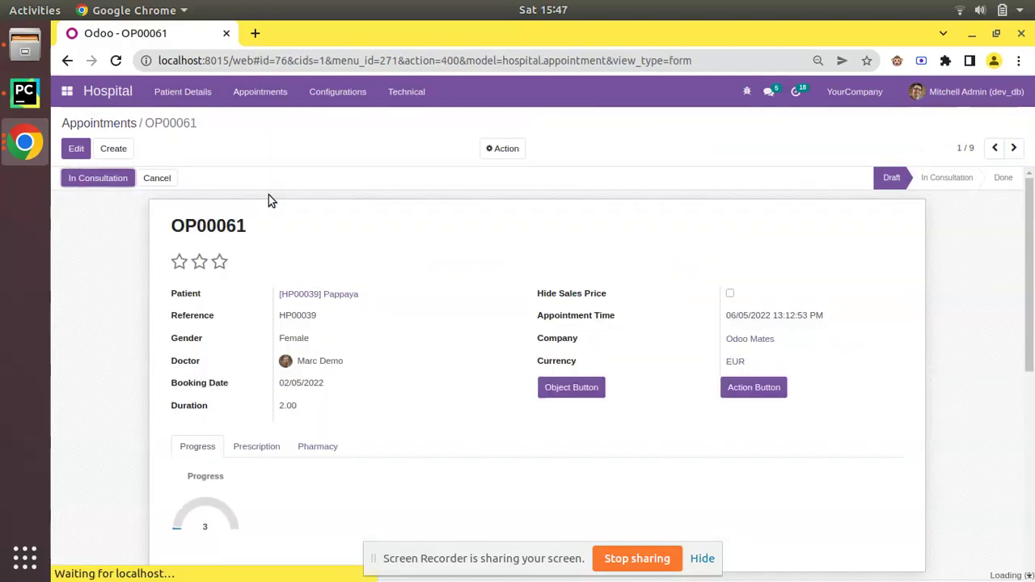
{"action": "scroll", "coordinate": [241, 282], "scroll_direction": "down", "scroll_amount": 5}
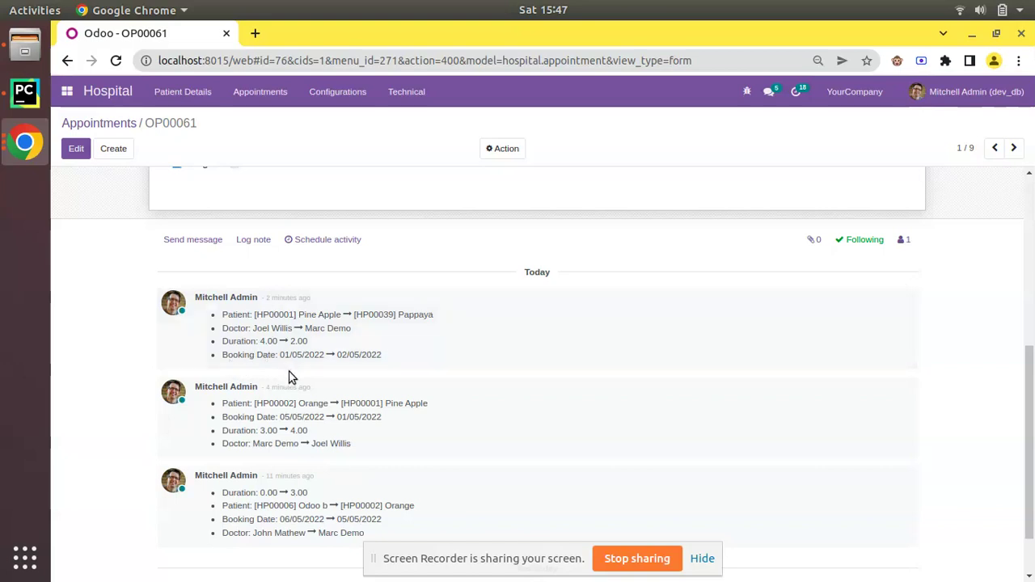
{"action": "scroll", "coordinate": [138, 283], "scroll_direction": "up", "scroll_amount": 5}
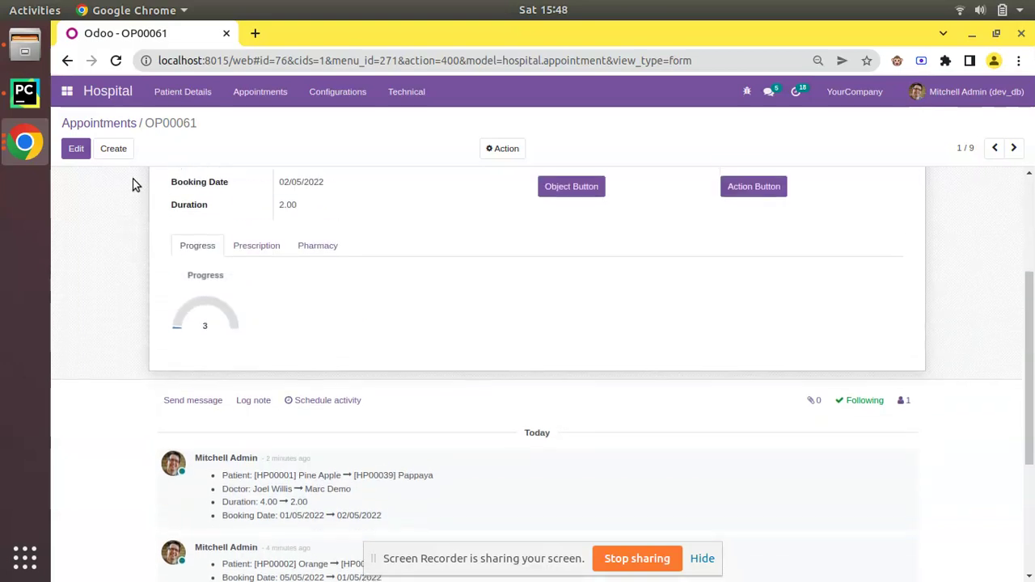
Change OP00061's patient to Mango, booking date to 10/05/2022 and duration to 1, then save
{"action": "left_click", "coordinate": [84, 155]}
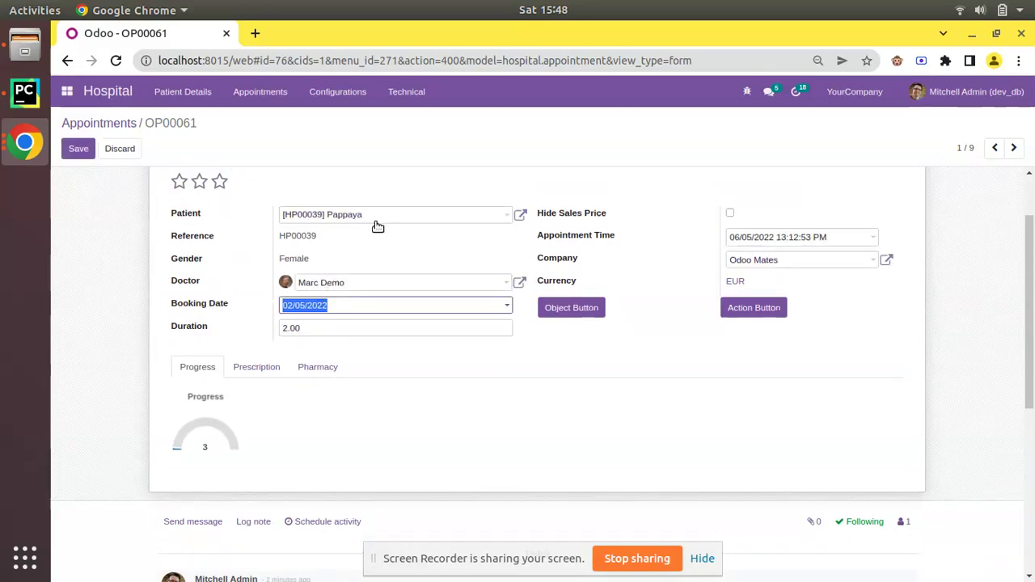
{"action": "left_click", "coordinate": [377, 220]}
{"action": "left_click", "coordinate": [393, 254]}
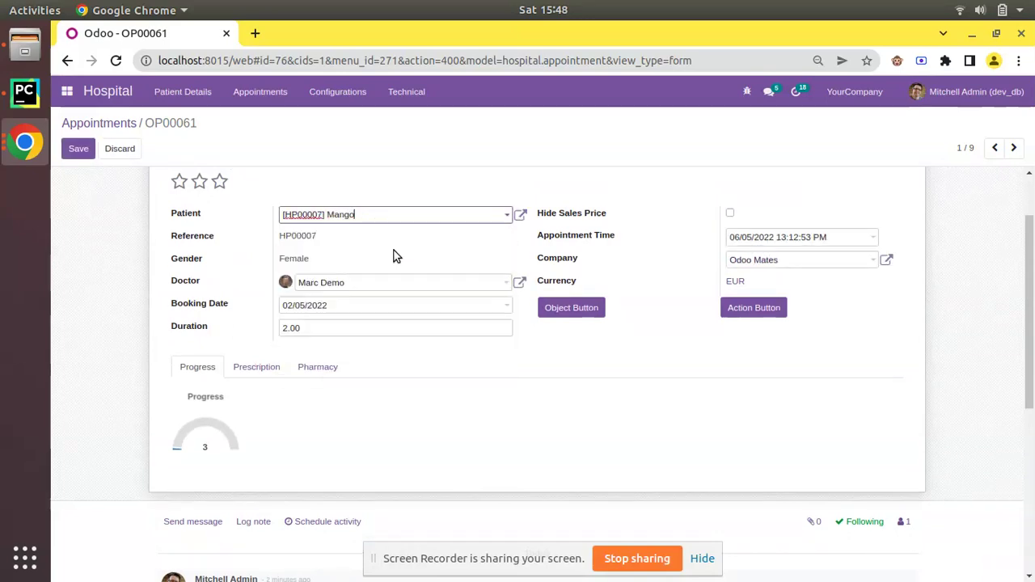
{"action": "left_click", "coordinate": [321, 307]}
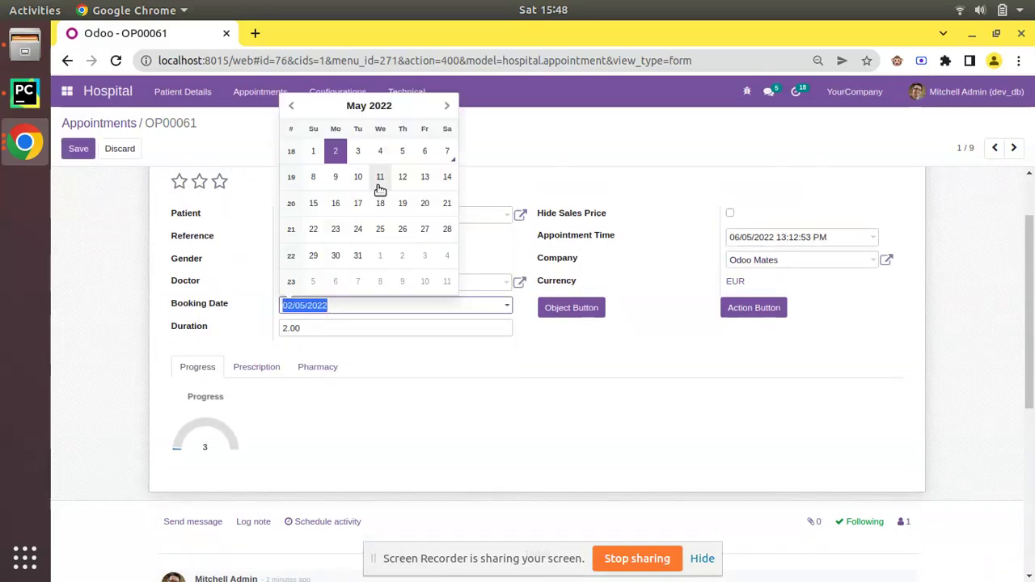
{"action": "left_click", "coordinate": [357, 178]}
{"action": "left_click", "coordinate": [339, 328]}
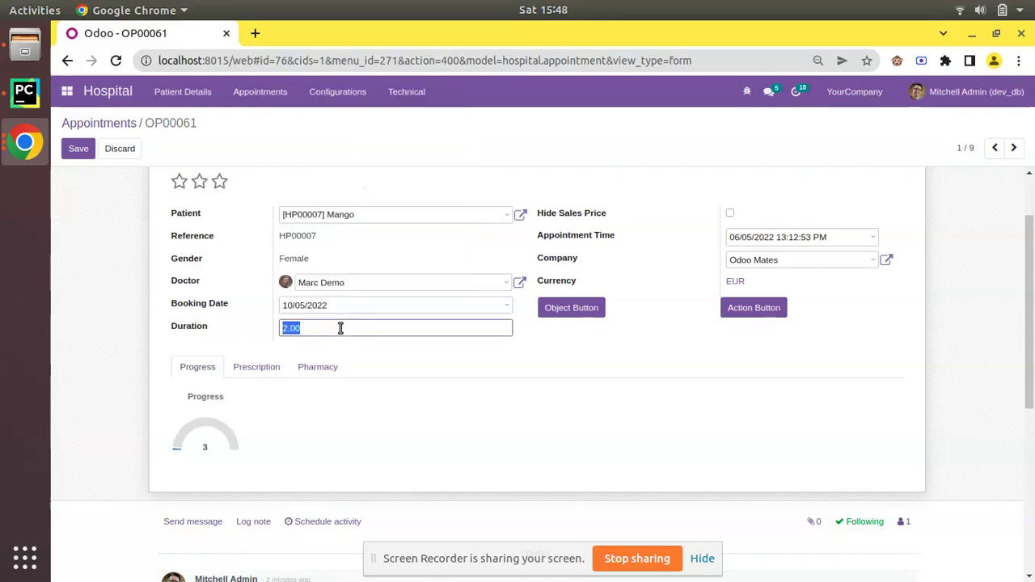
{"action": "type", "text": "1"}
{"action": "scroll", "coordinate": [249, 238], "scroll_direction": "up", "scroll_amount": 1}
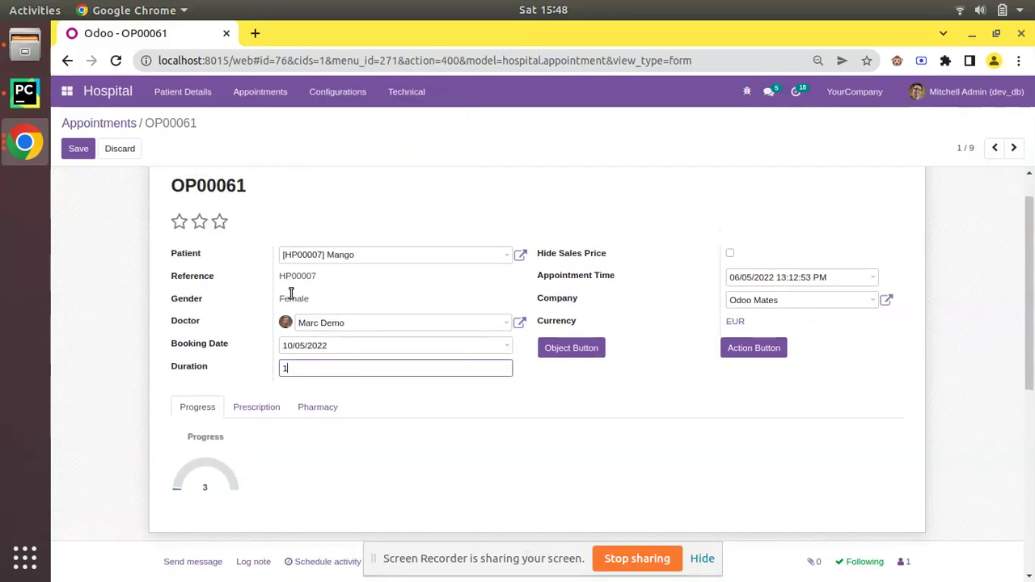
{"action": "left_click", "coordinate": [78, 151]}
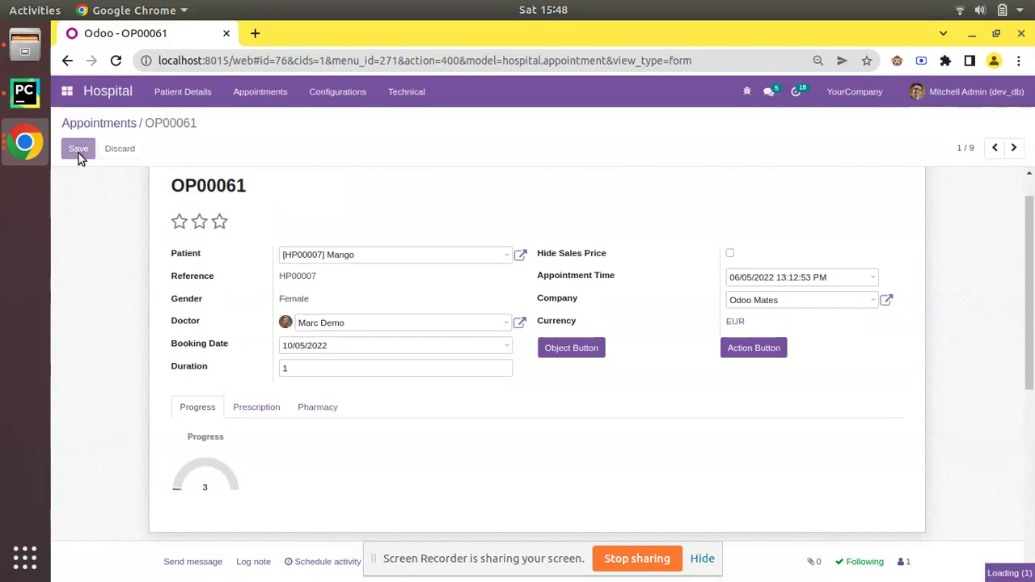
{"action": "scroll", "coordinate": [168, 251], "scroll_direction": "down", "scroll_amount": 4}
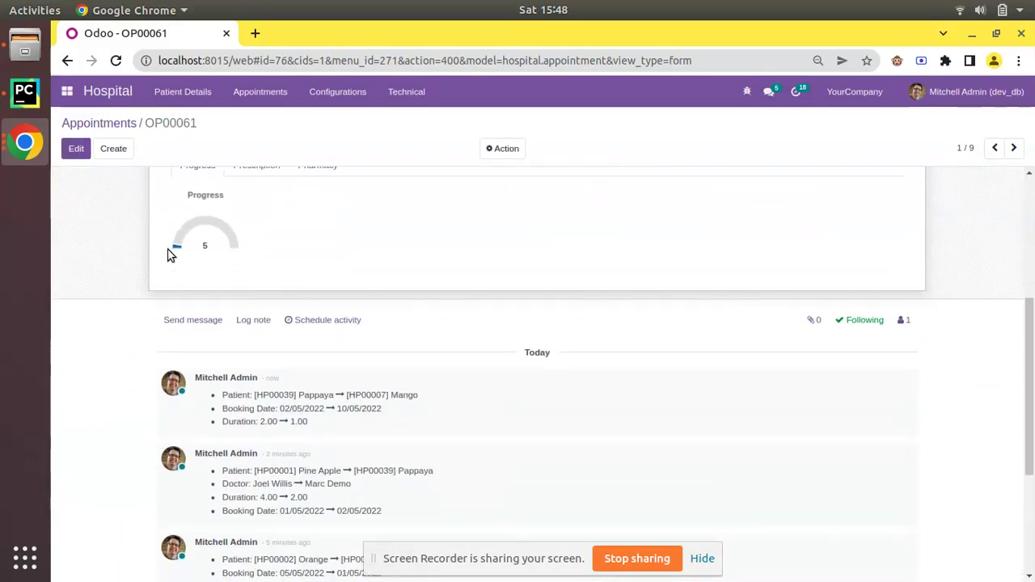
{"action": "left_click_drag", "start_coordinate": [226, 426], "coordinate": [314, 423]}
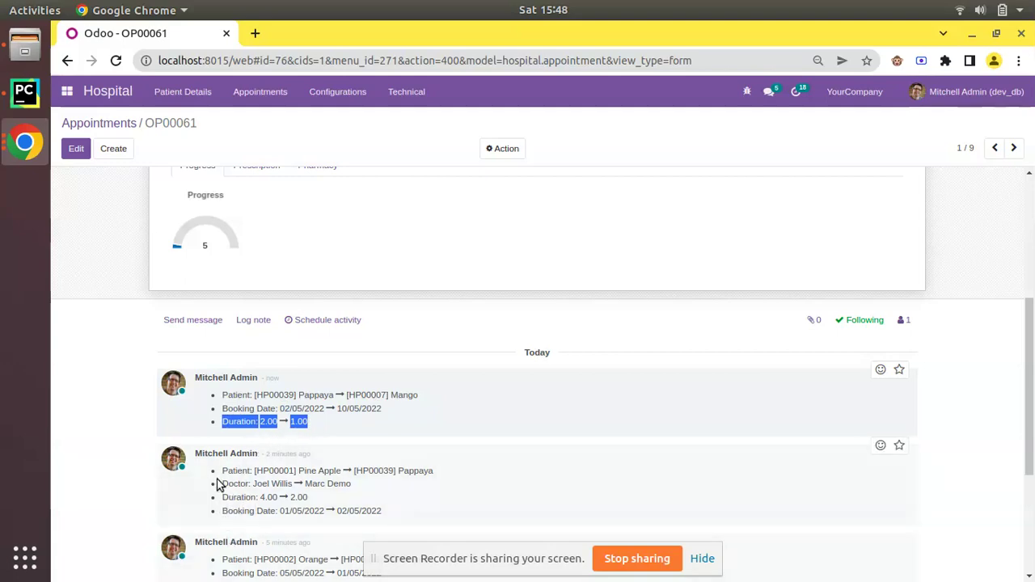
{"action": "left_click_drag", "start_coordinate": [222, 423], "coordinate": [294, 423]}
{"action": "left_click", "coordinate": [67, 91]}
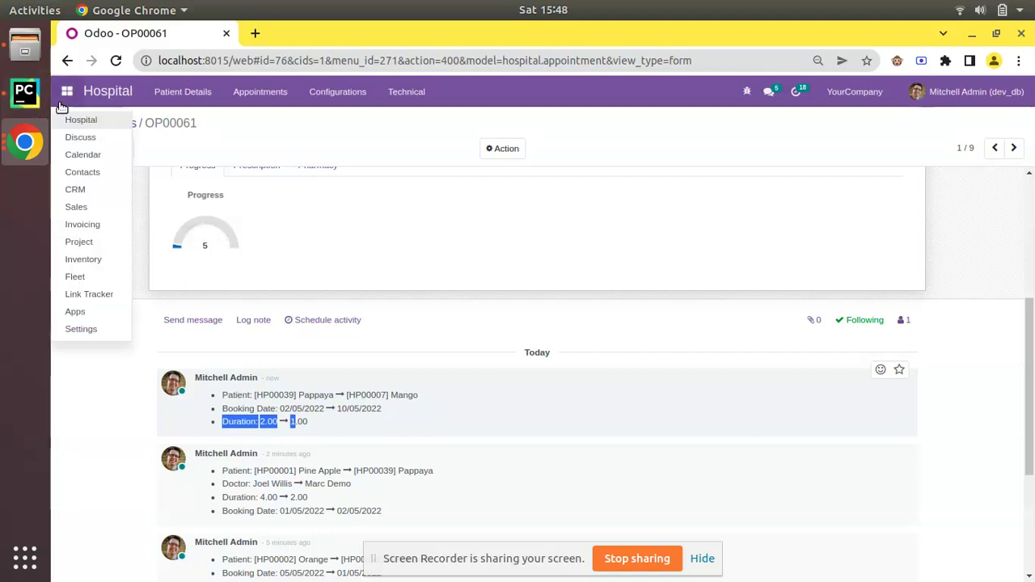
Go to Settings' Technical menu and open the Models list
{"action": "left_click", "coordinate": [62, 328]}
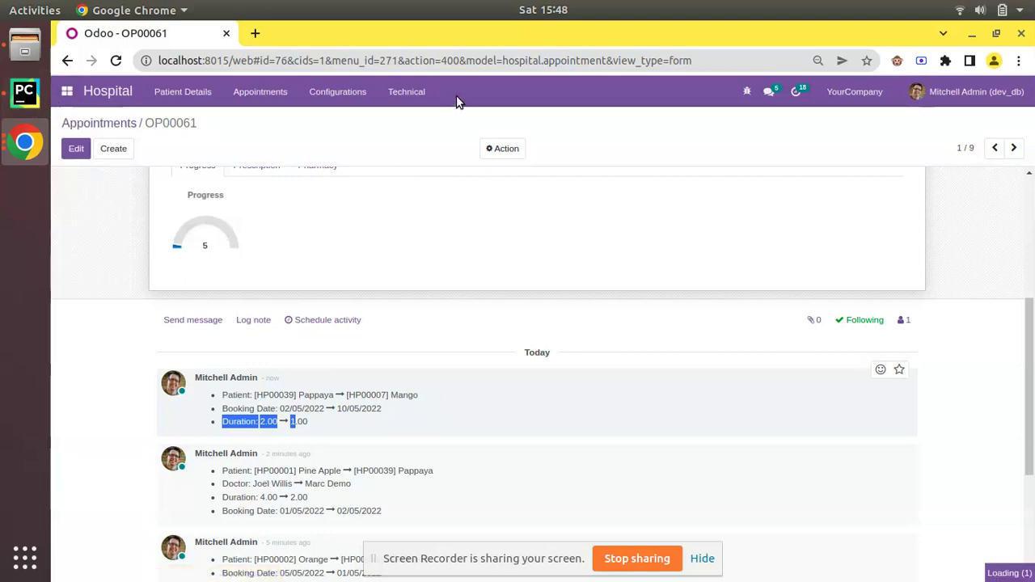
{"action": "left_click", "coordinate": [428, 92]}
{"action": "scroll", "coordinate": [455, 213], "scroll_direction": "down", "scroll_amount": 4}
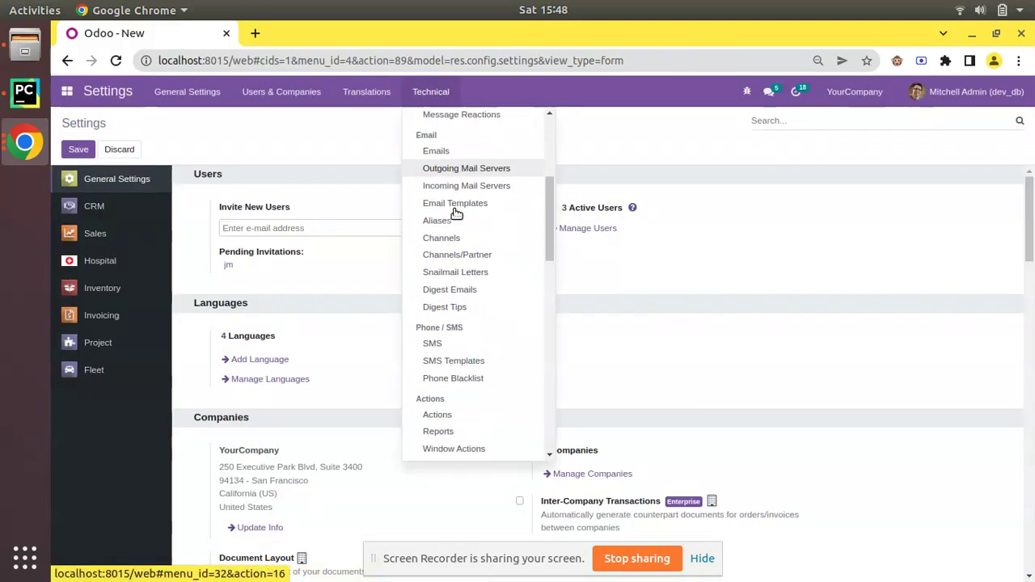
{"action": "scroll", "coordinate": [456, 212], "scroll_direction": "down", "scroll_amount": 8}
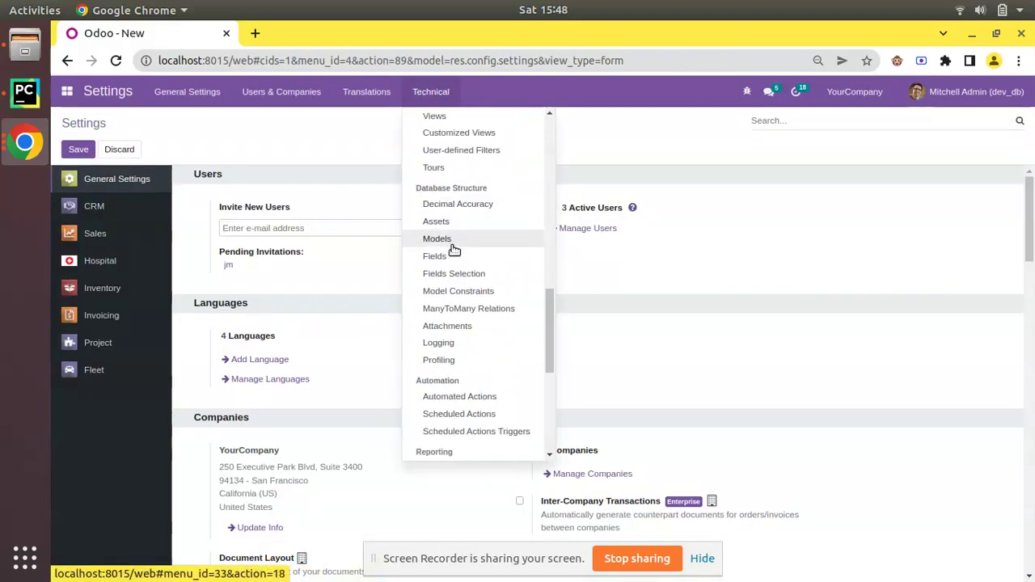
{"action": "left_click", "coordinate": [437, 239]}
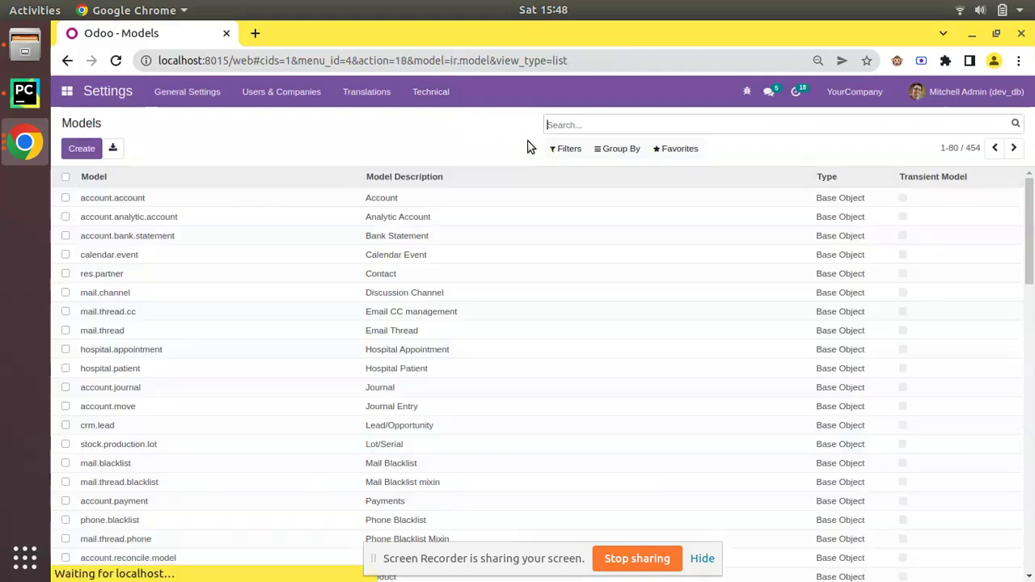
Search models for 'appoin', open hospital.appointment for editing, and open its booking_date field
{"action": "type", "text": "appoin"}
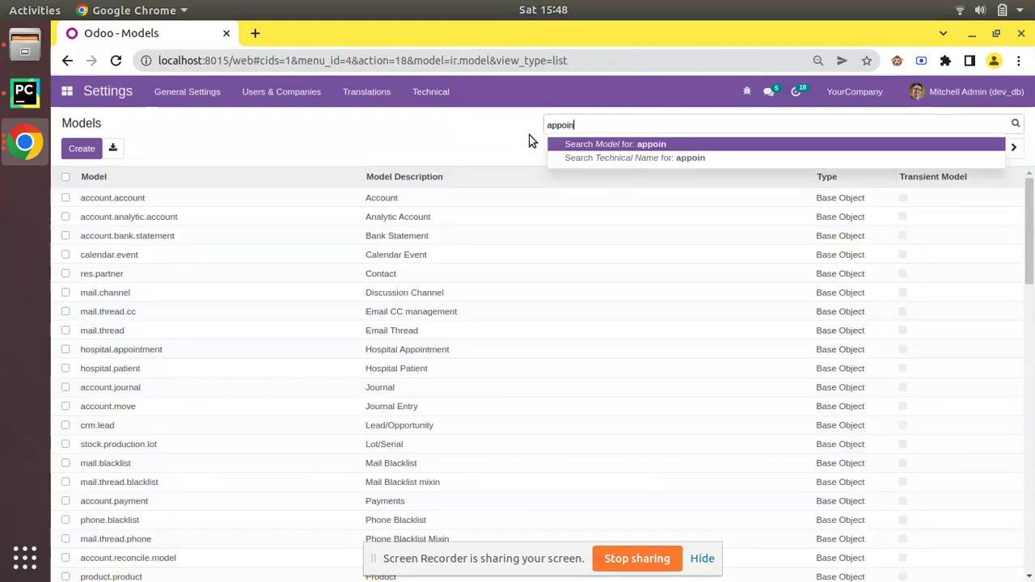
{"action": "key", "text": "Return"}
{"action": "left_click", "coordinate": [162, 199]}
{"action": "left_click", "coordinate": [76, 148]}
{"action": "scroll", "coordinate": [161, 283], "scroll_direction": "down", "scroll_amount": 5}
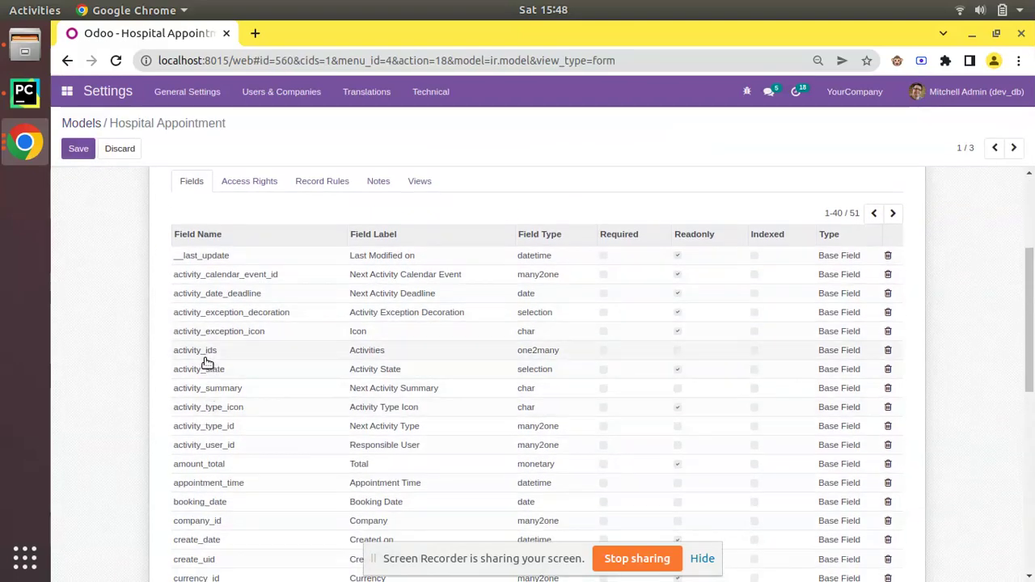
{"action": "scroll", "coordinate": [206, 362], "scroll_direction": "down", "scroll_amount": 3}
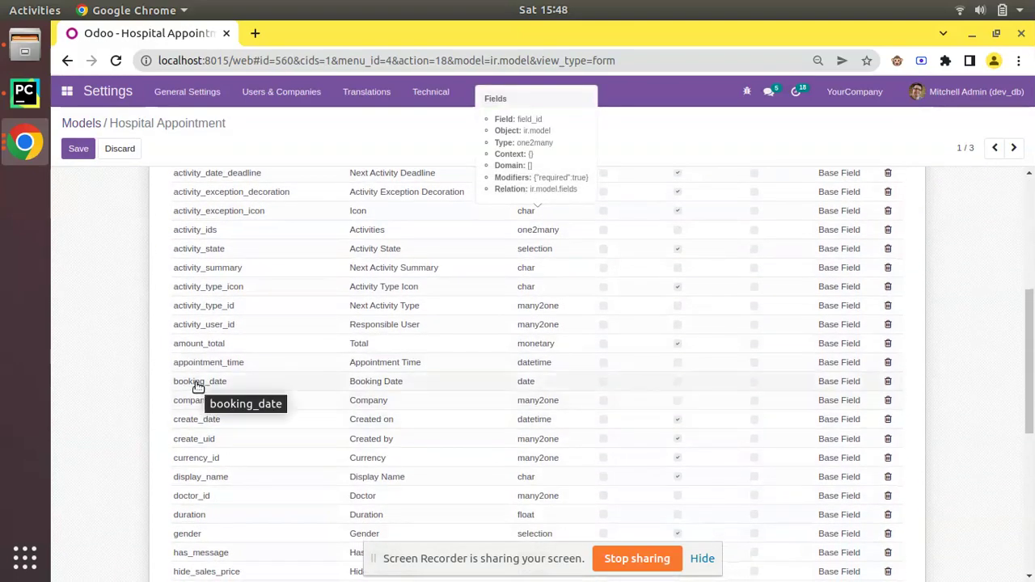
{"action": "left_click", "coordinate": [198, 385]}
{"action": "scroll", "coordinate": [215, 380], "scroll_direction": "down", "scroll_amount": 1}
{"action": "scroll", "coordinate": [214, 381], "scroll_direction": "down", "scroll_amount": 2}
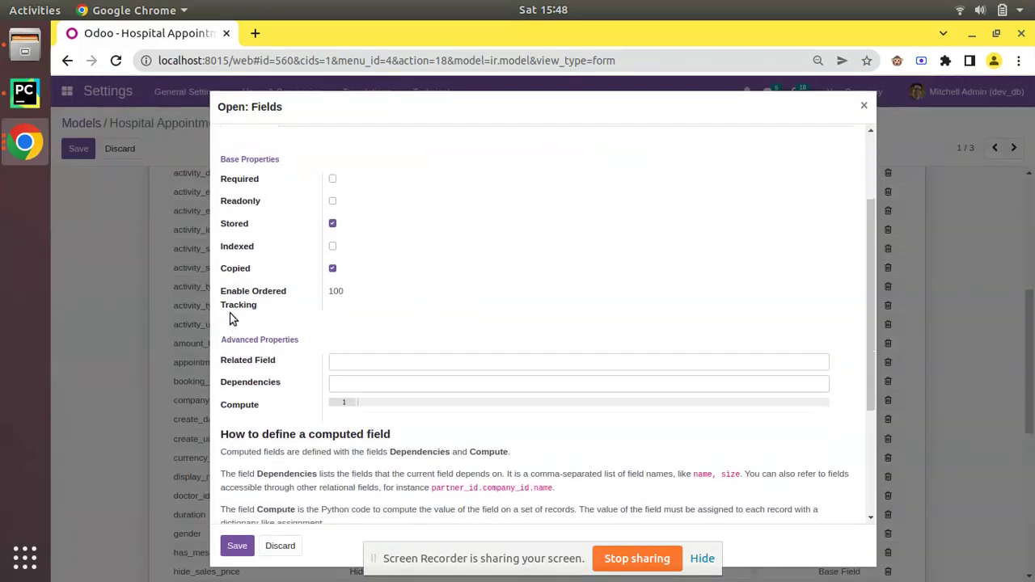
{"action": "mouse_move", "coordinate": [232, 306]}
{"action": "double_click", "coordinate": [336, 291]}
{"action": "scroll", "coordinate": [339, 256], "scroll_direction": "up", "scroll_amount": 3}
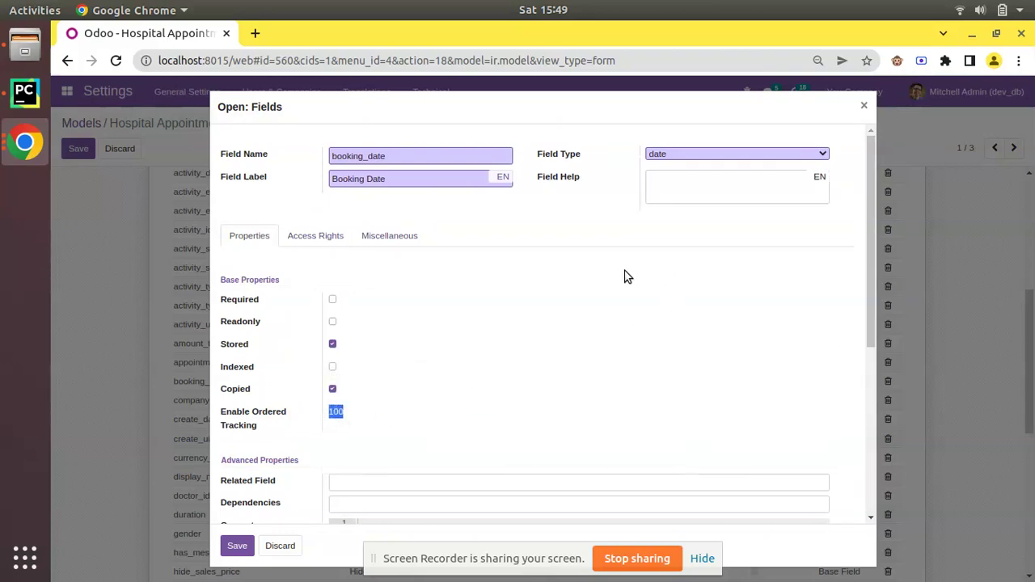
{"action": "left_click", "coordinate": [863, 105]}
{"action": "scroll", "coordinate": [316, 326], "scroll_direction": "down", "scroll_amount": 2}
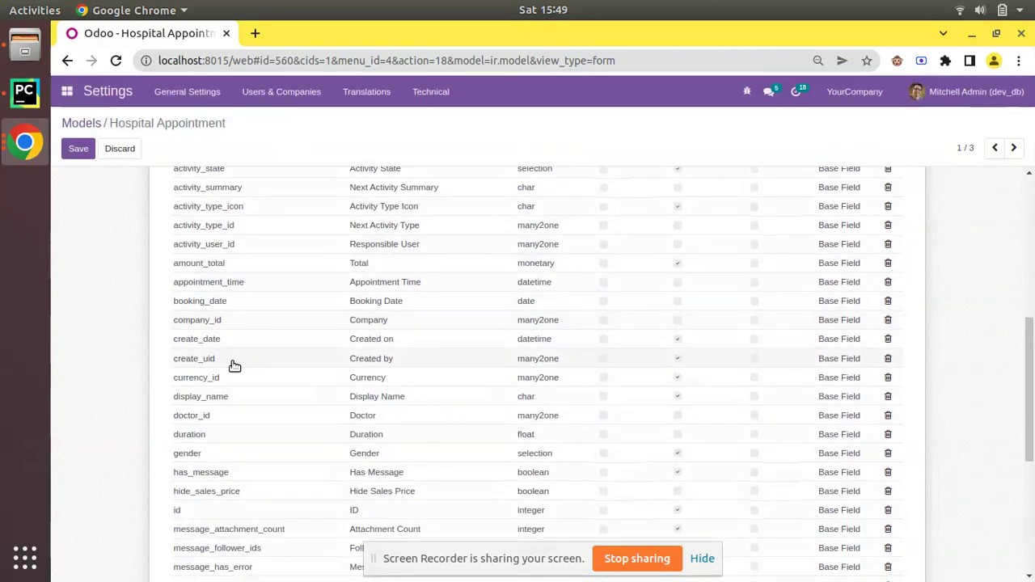
{"action": "left_click", "coordinate": [197, 438]}
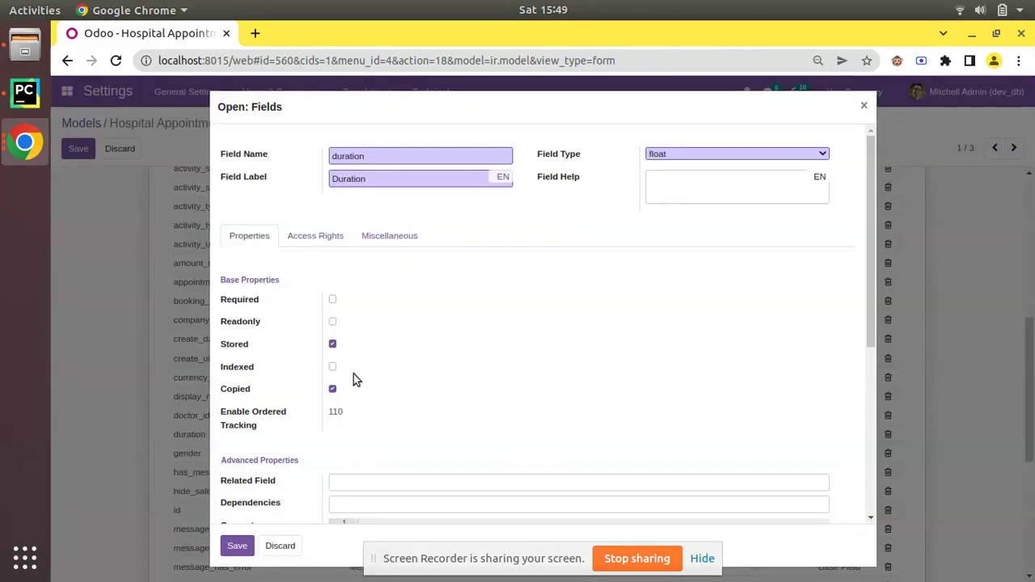
{"action": "scroll", "coordinate": [351, 370], "scroll_direction": "down", "scroll_amount": 3}
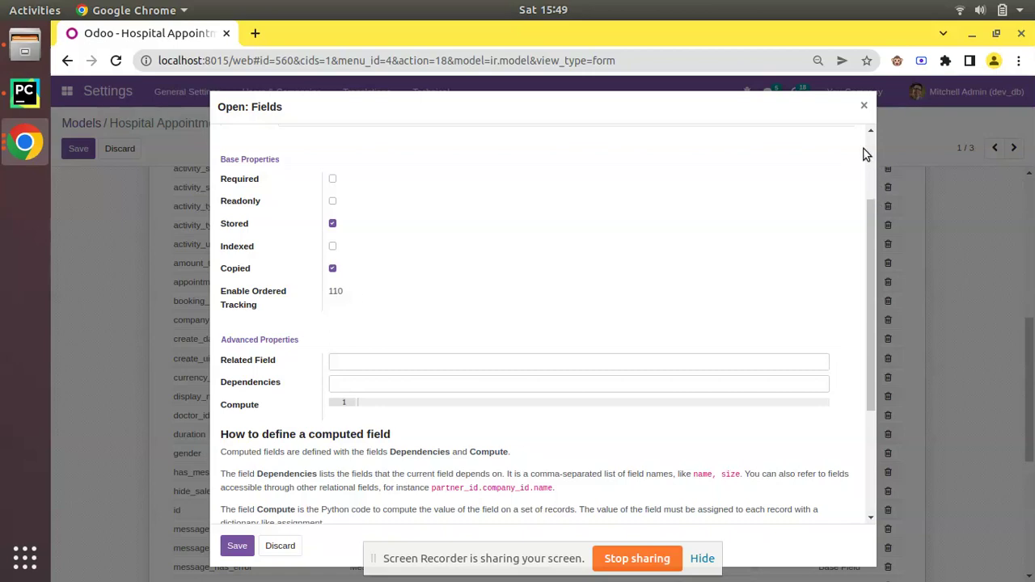
{"action": "left_click", "coordinate": [864, 105]}
{"action": "left_click", "coordinate": [68, 94]}
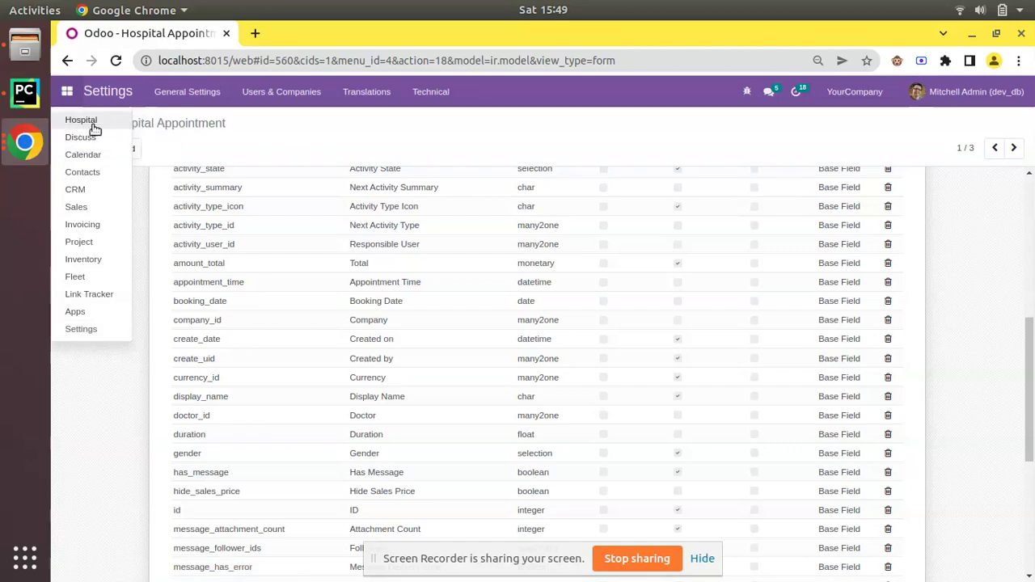
{"action": "left_click", "coordinate": [91, 126]}
Reopen appointment OP00061 from Appointments and view its Pharmacy product lines
{"action": "left_click", "coordinate": [250, 94]}
{"action": "left_click", "coordinate": [258, 116]}
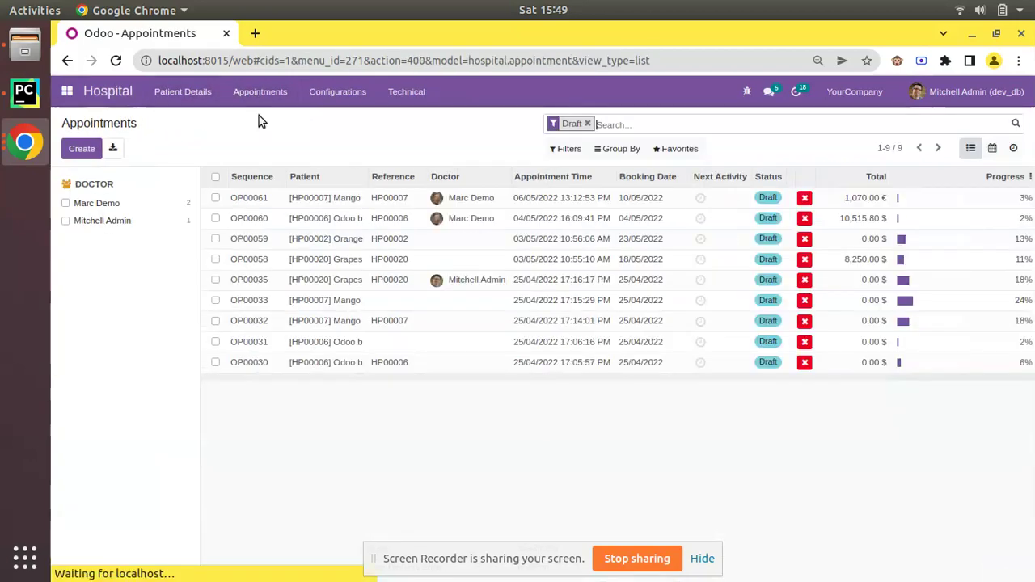
{"action": "left_click", "coordinate": [294, 203]}
{"action": "scroll", "coordinate": [283, 315], "scroll_direction": "down", "scroll_amount": 3}
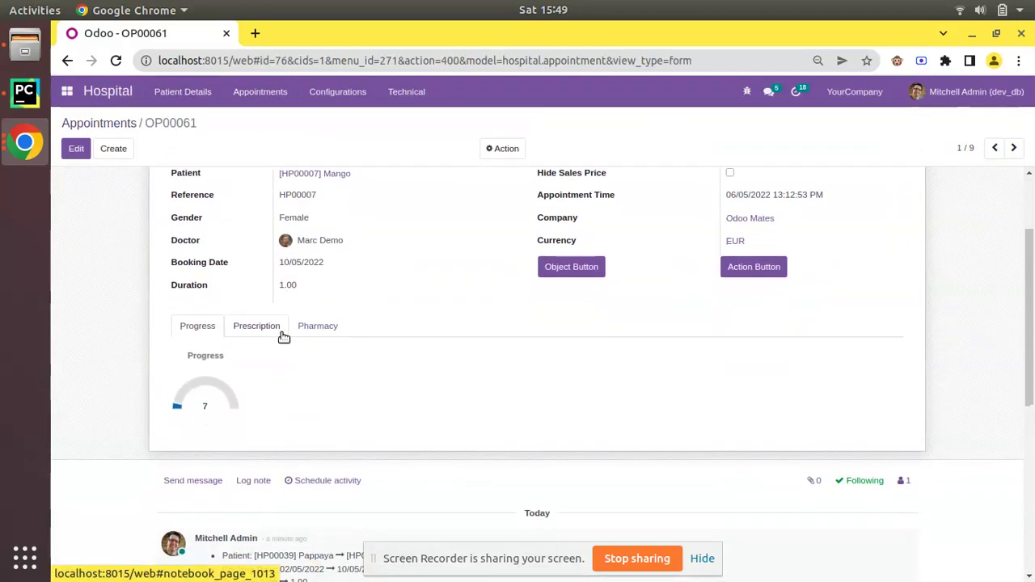
{"action": "left_click", "coordinate": [301, 322]}
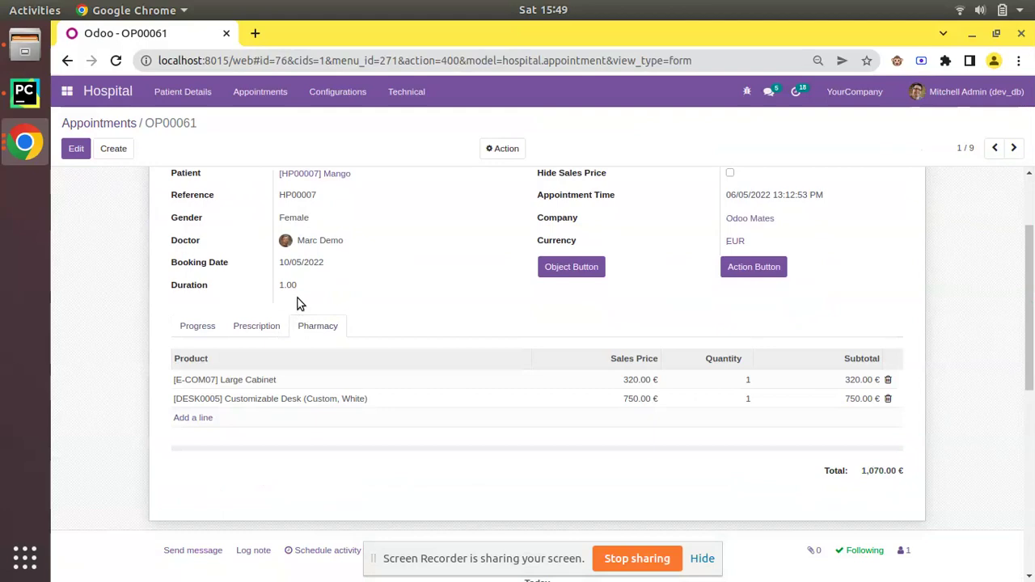